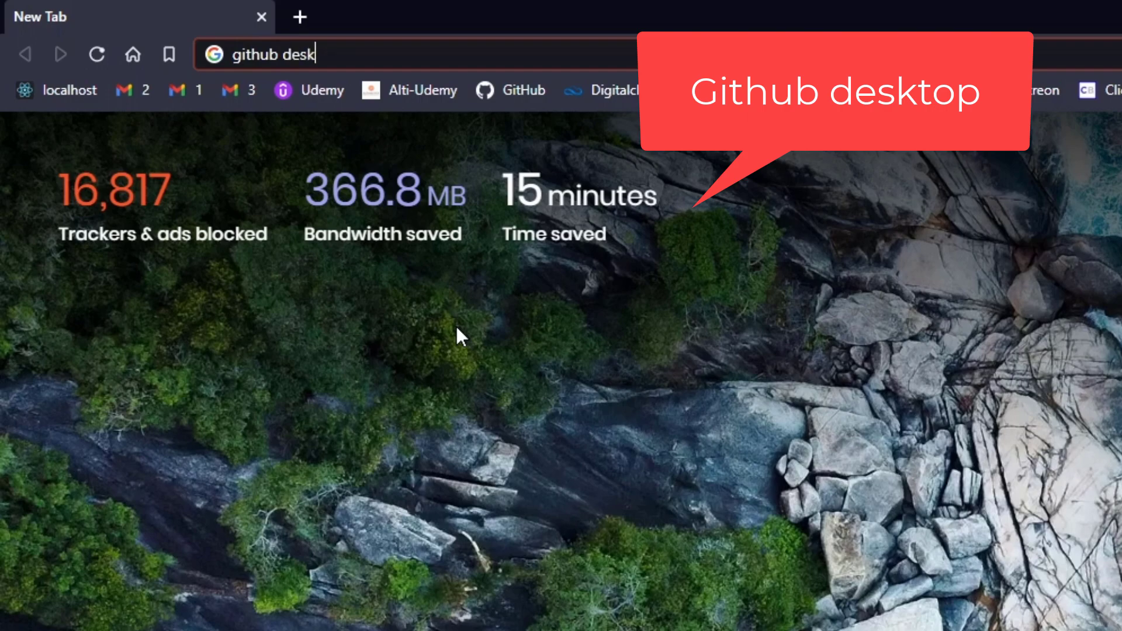
Search the web for github desktop, open the official desktop.github.com site and look over its download page
key("Return")
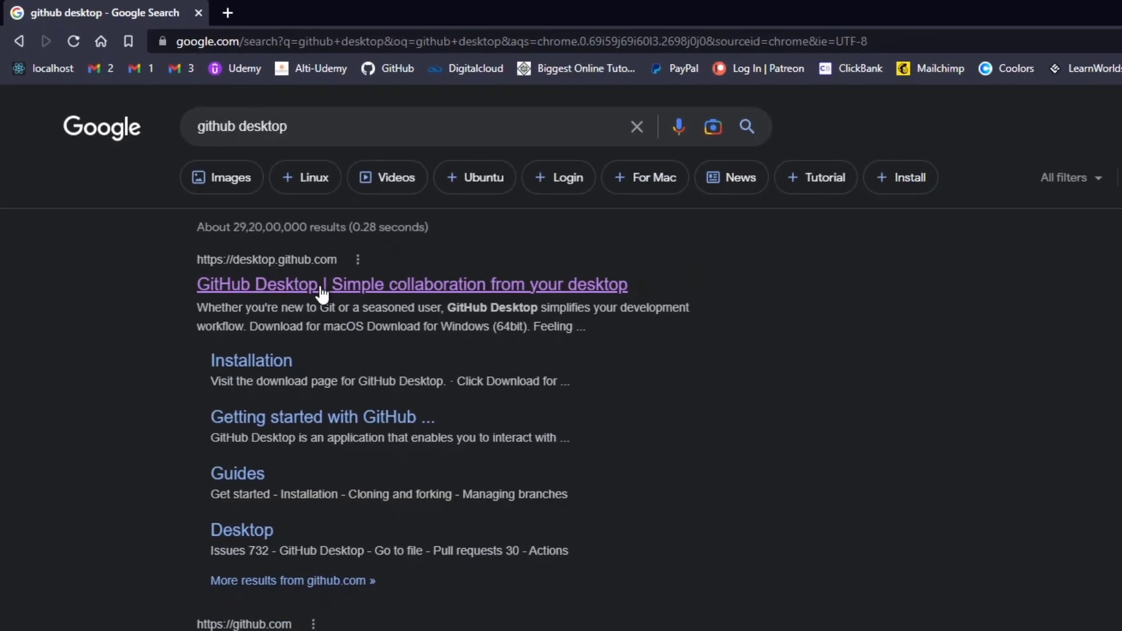
left_click(322, 286)
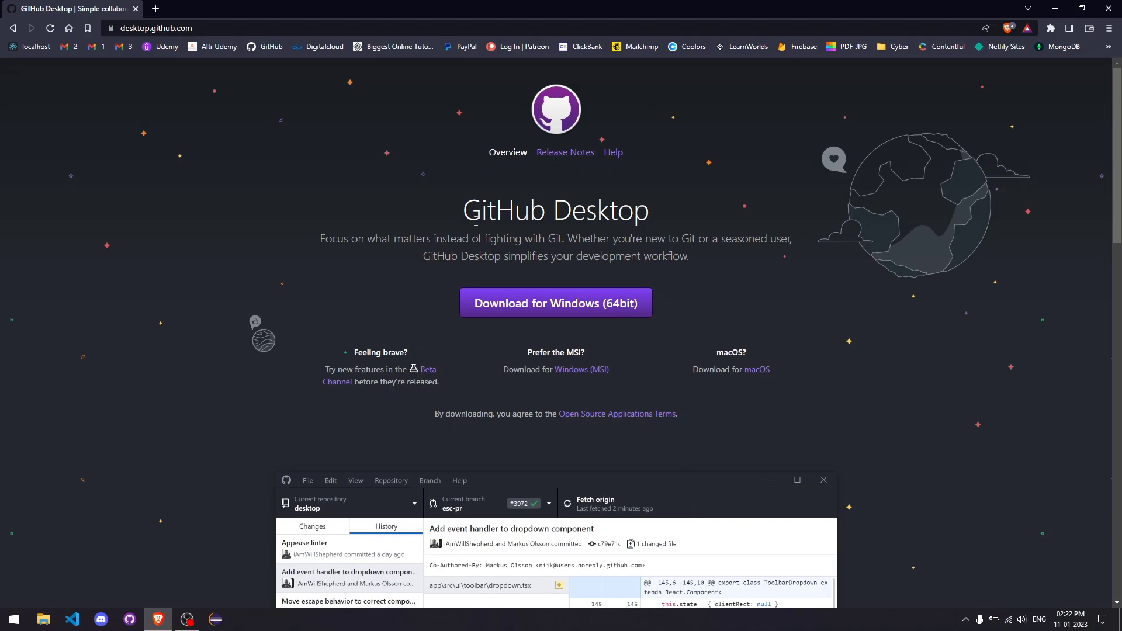
left_click_drag(464, 218, 675, 194)
left_click(684, 208)
scroll(685, 210, "down", 1)
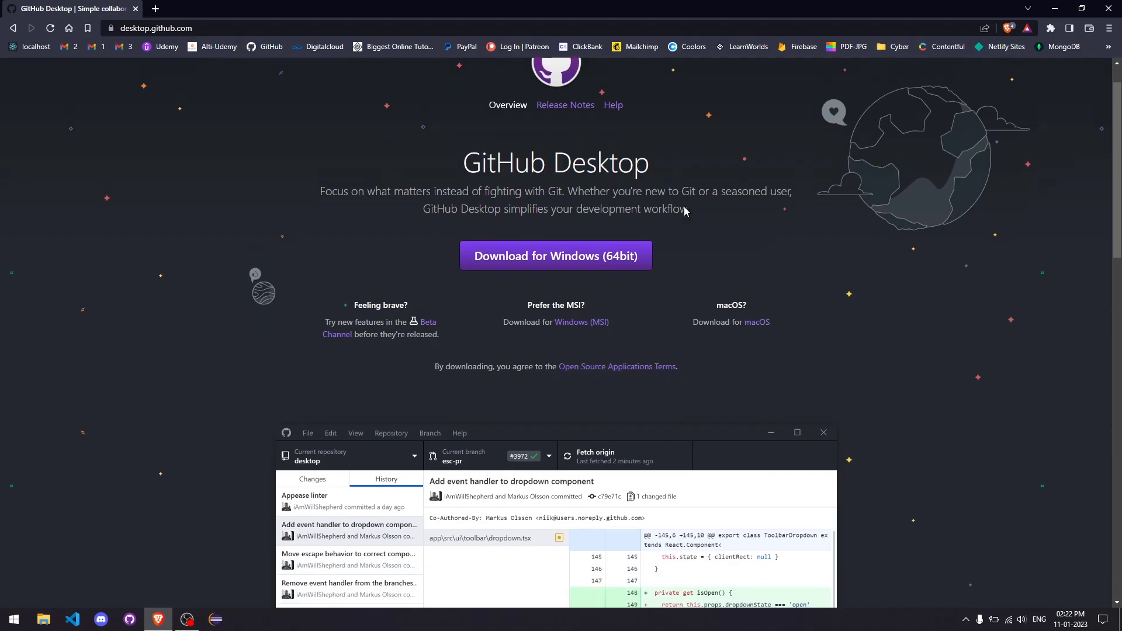
scroll(685, 211, "down", 5)
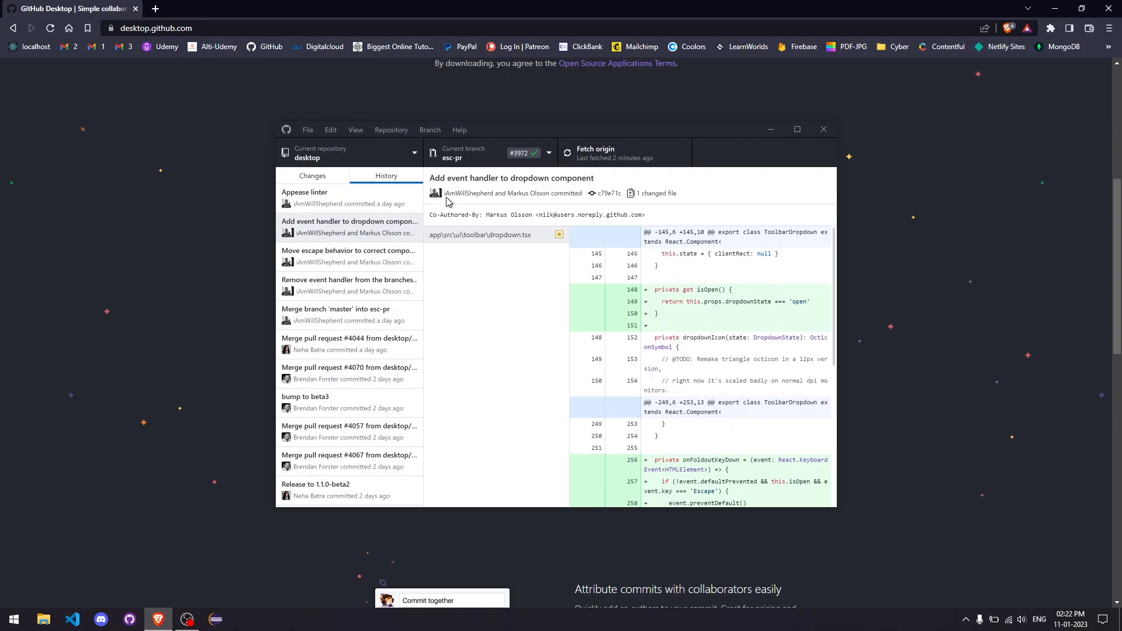
scroll(450, 292, "down", 3)
scroll(512, 367, "up", 9)
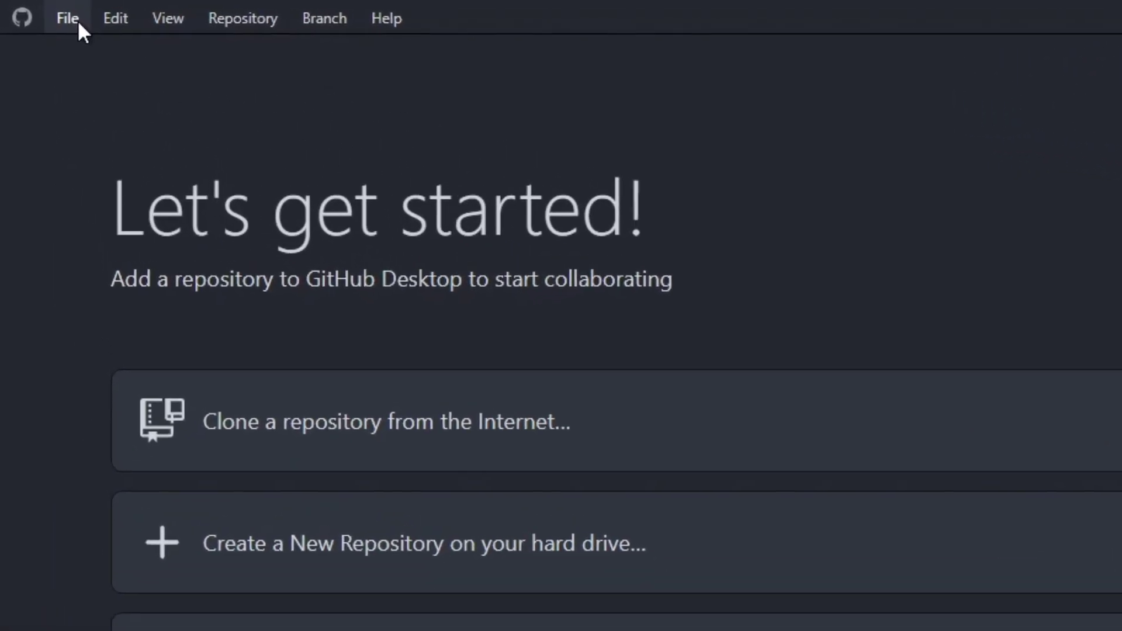
Switch to GitHub Desktop and sign in to the GitHub.com account through the browser, allowing it to reopen GitHub Desktop
left_click(78, 21)
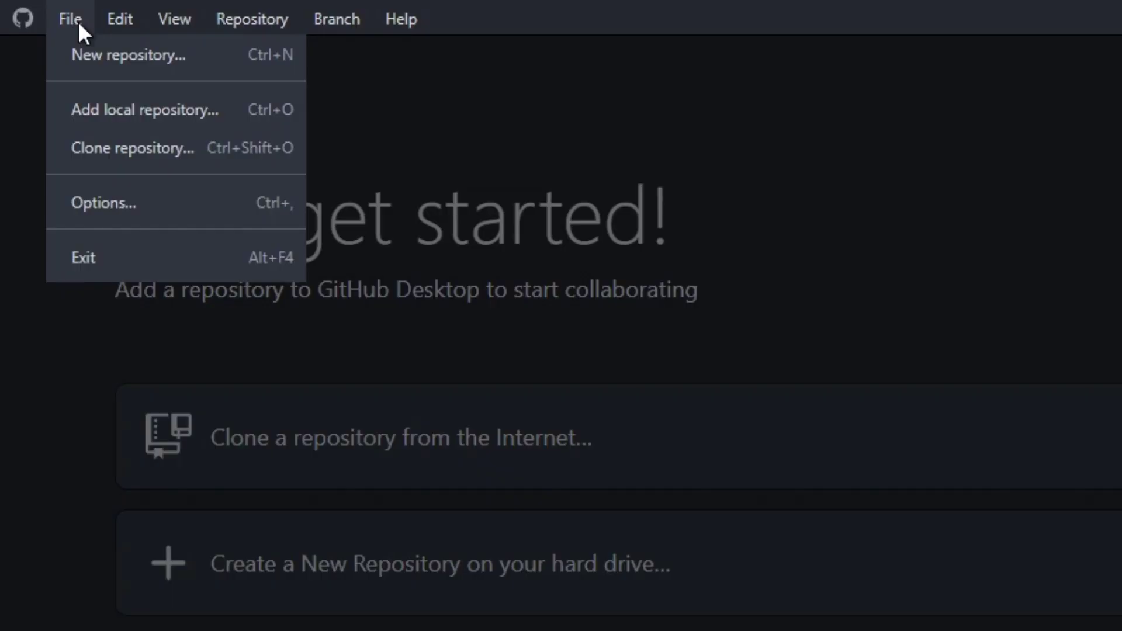
left_click(119, 202)
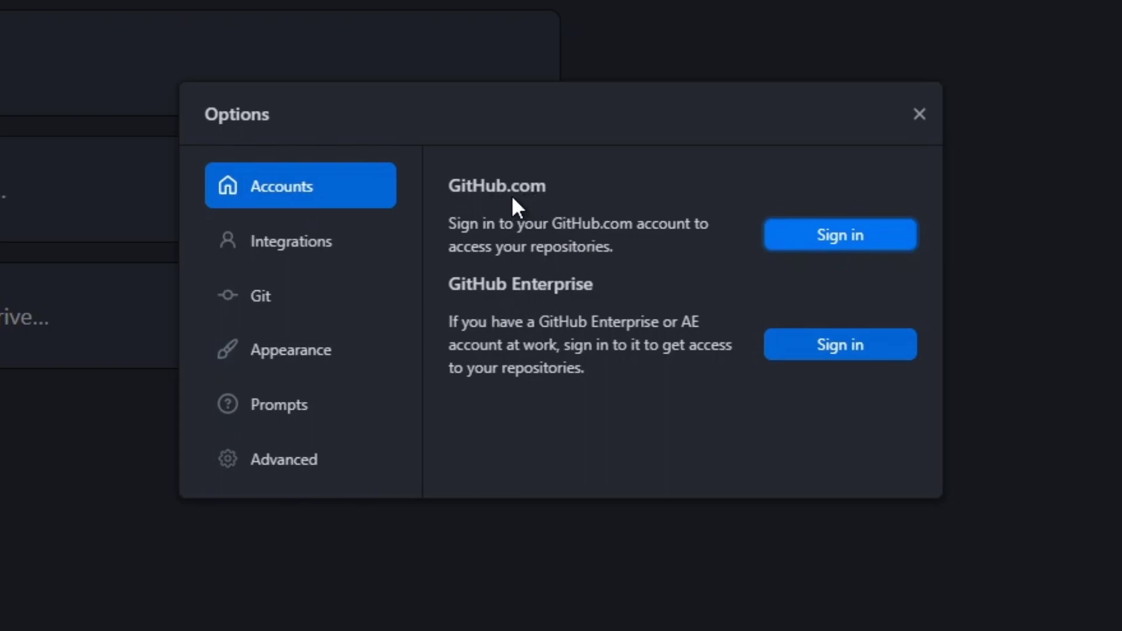
left_click(834, 241)
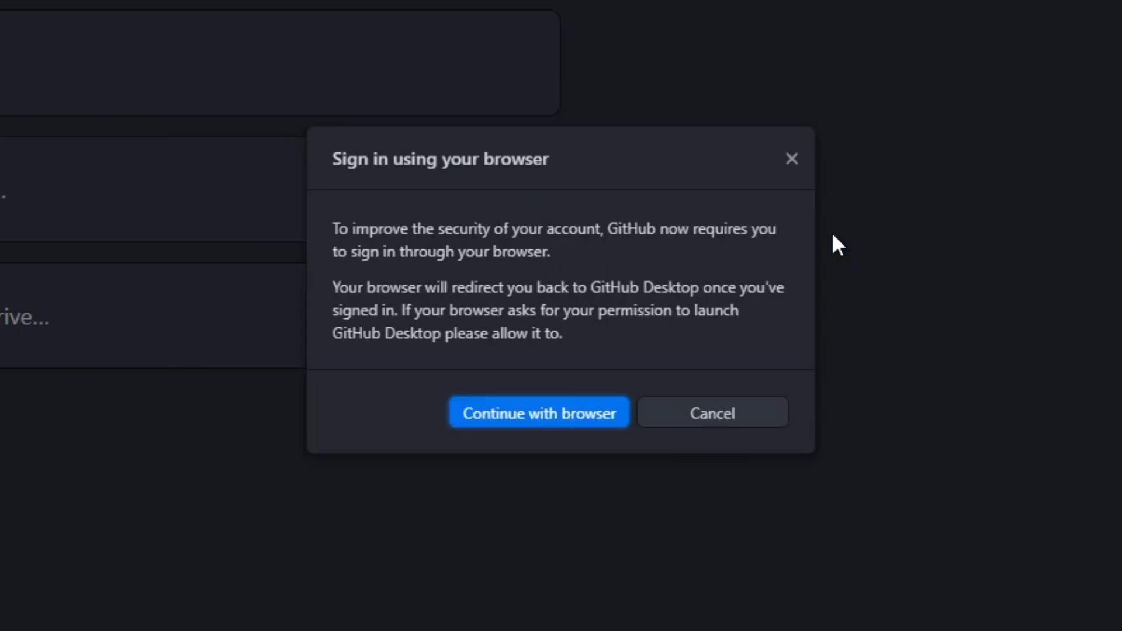
left_click(525, 409)
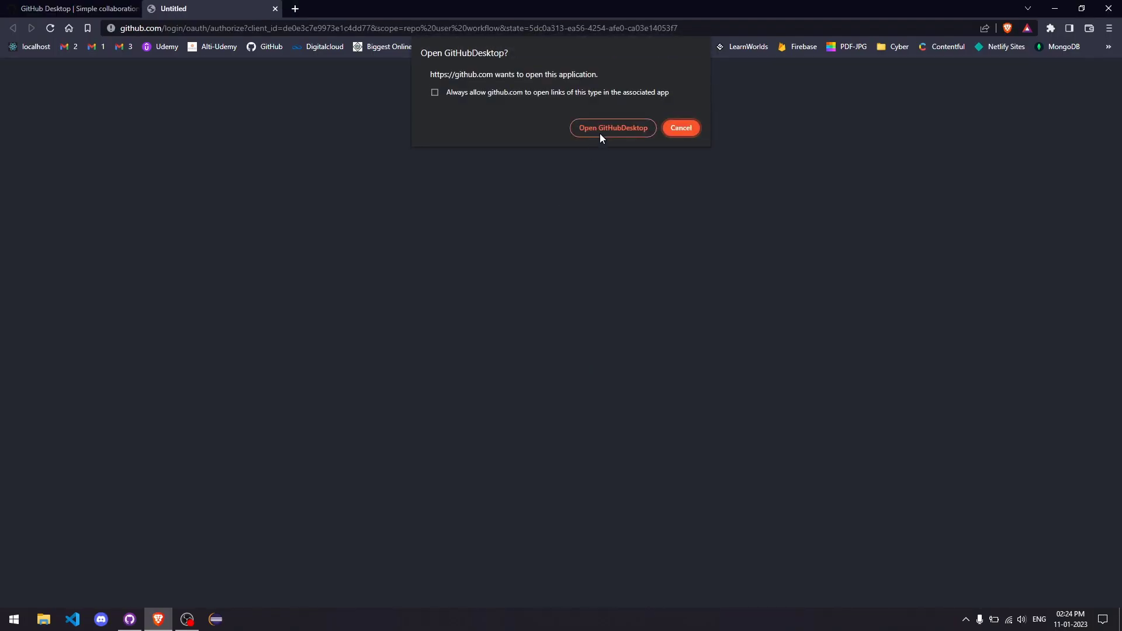
left_click(606, 127)
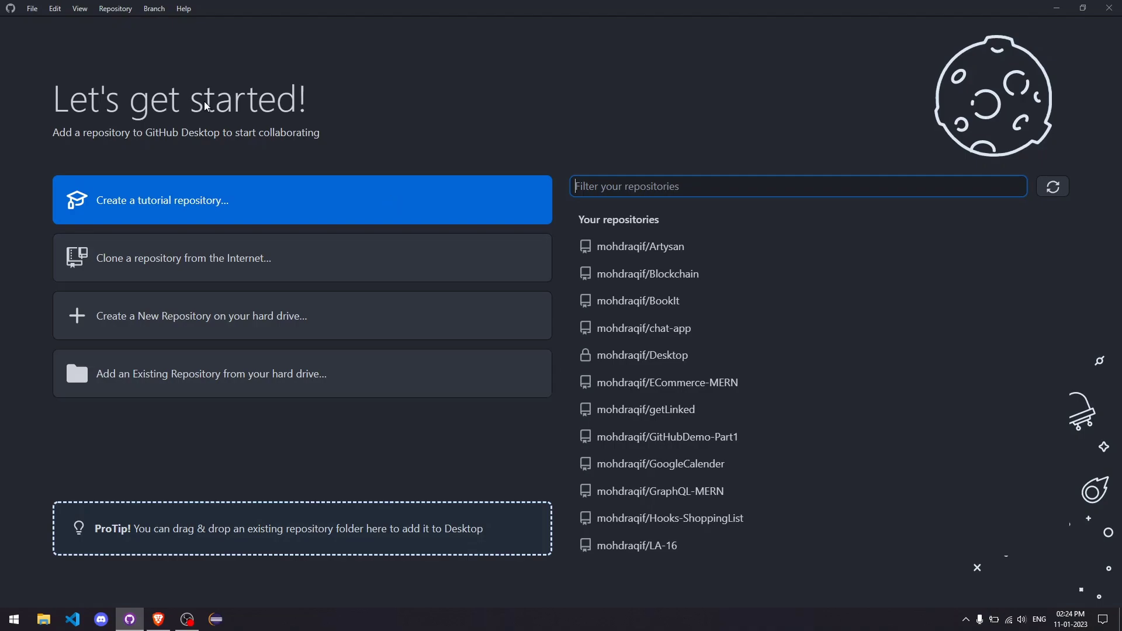
In the integration options, keep Visual Studio Code as the external editor, set the shell to Git Bash and save
left_click(36, 10)
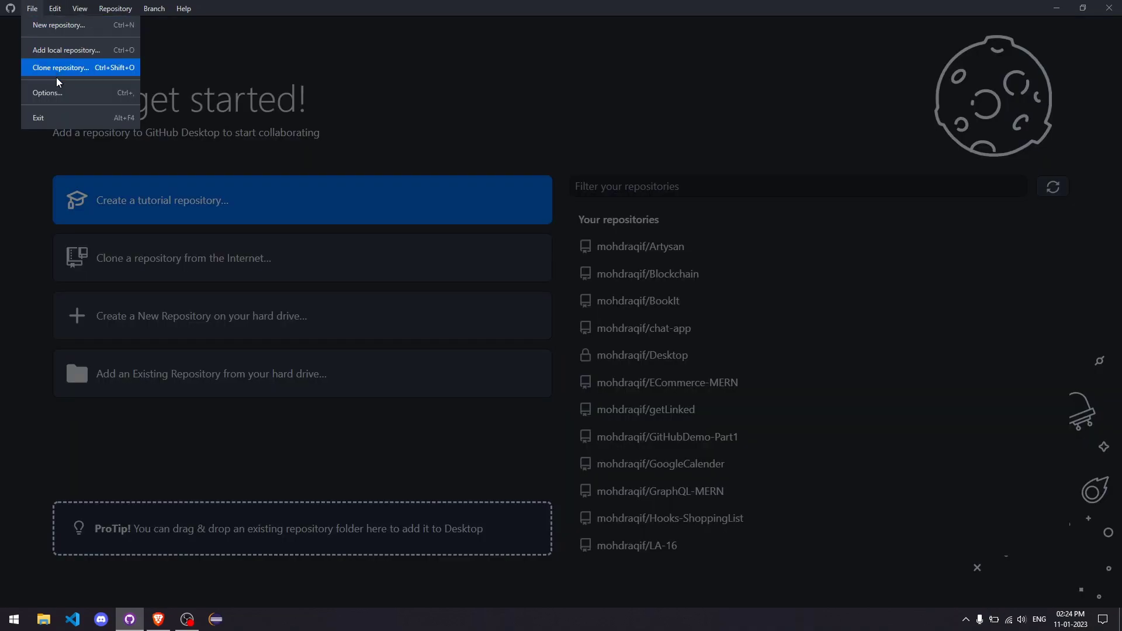
left_click(61, 92)
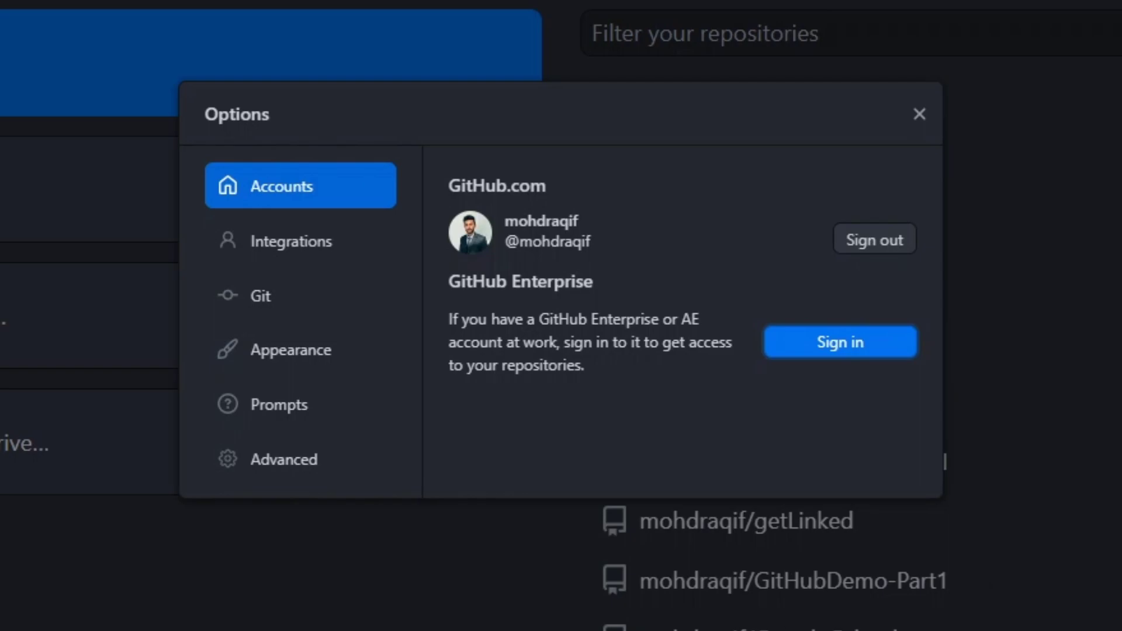
left_click(304, 185)
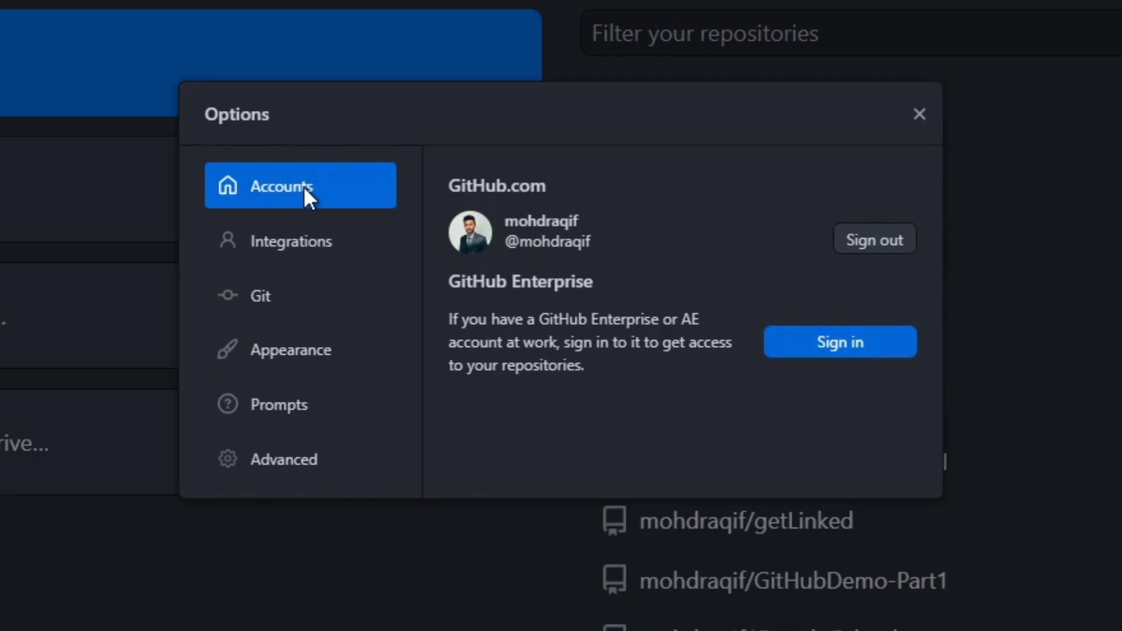
left_click(311, 237)
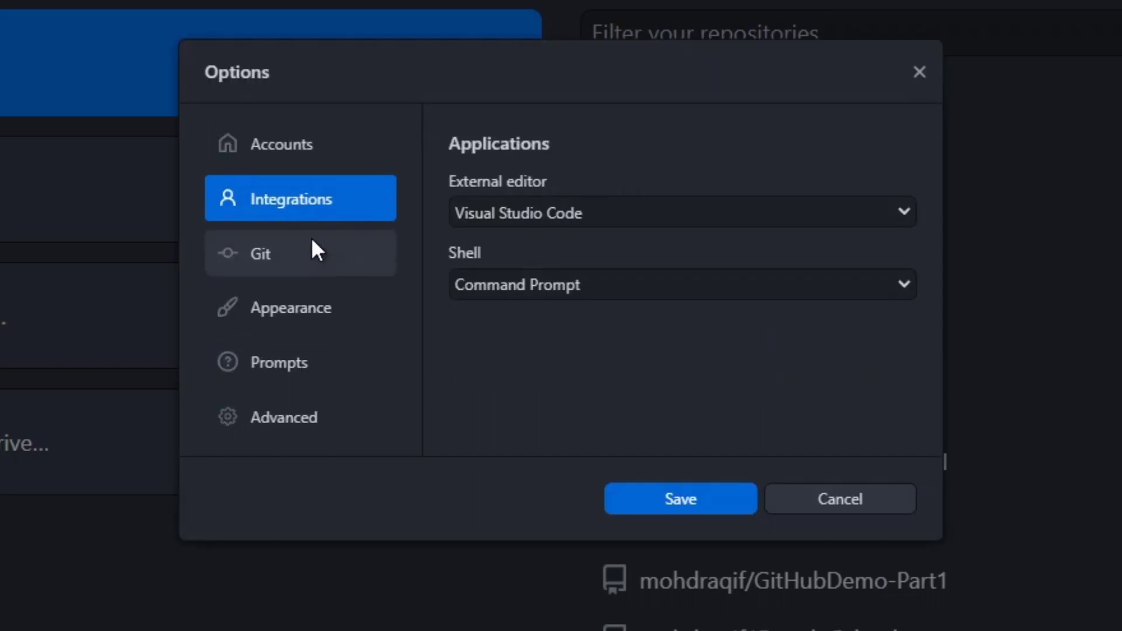
left_click(581, 217)
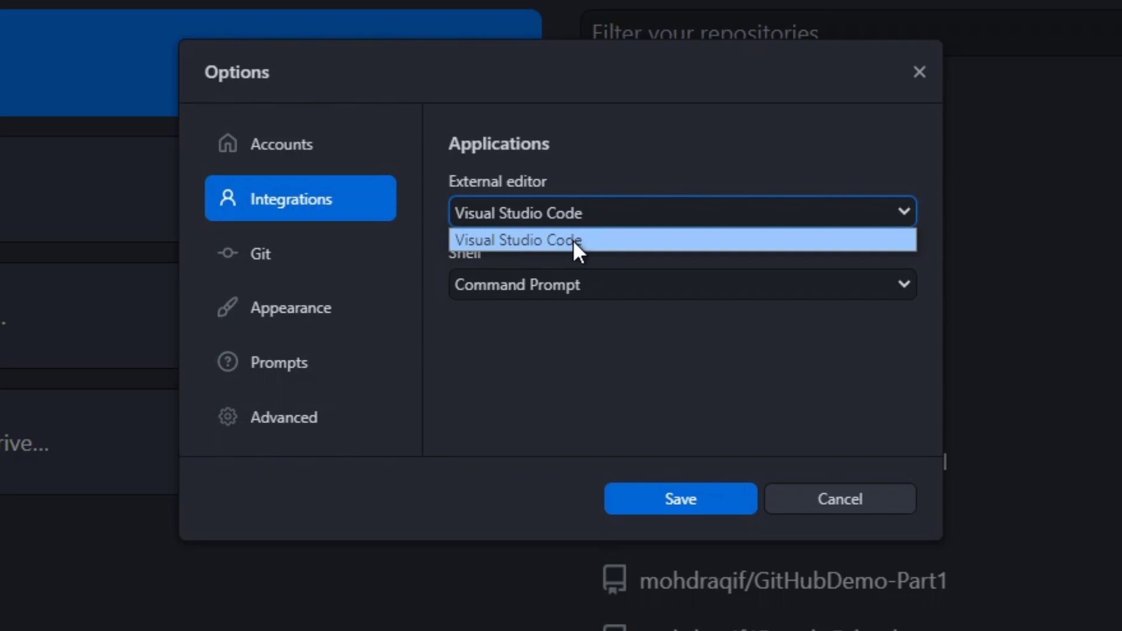
left_click(589, 149)
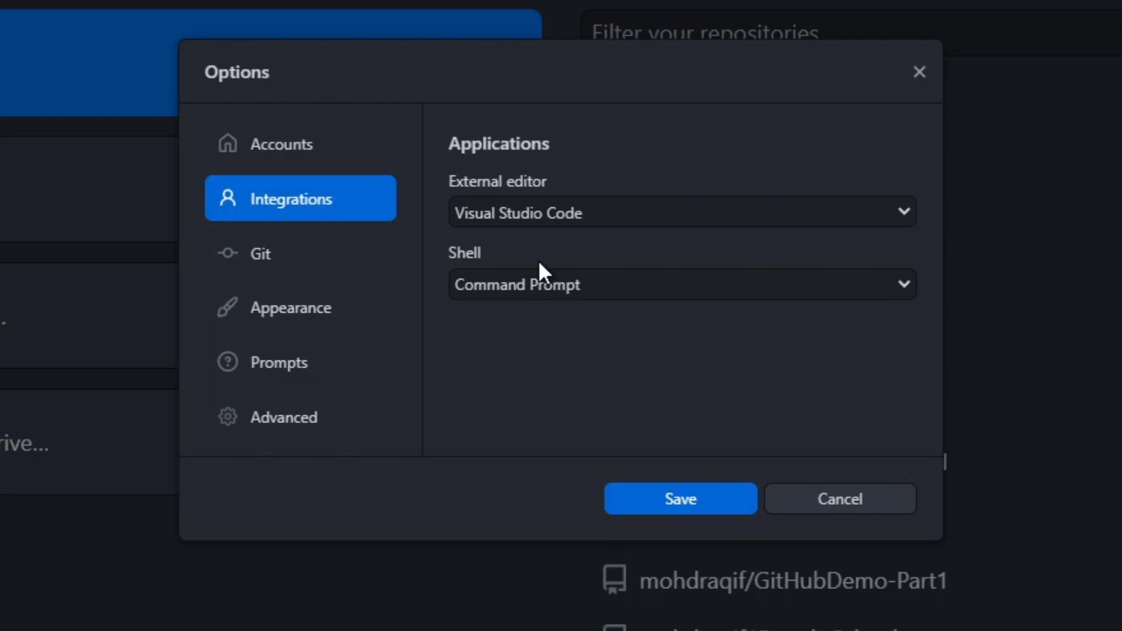
left_click(521, 288)
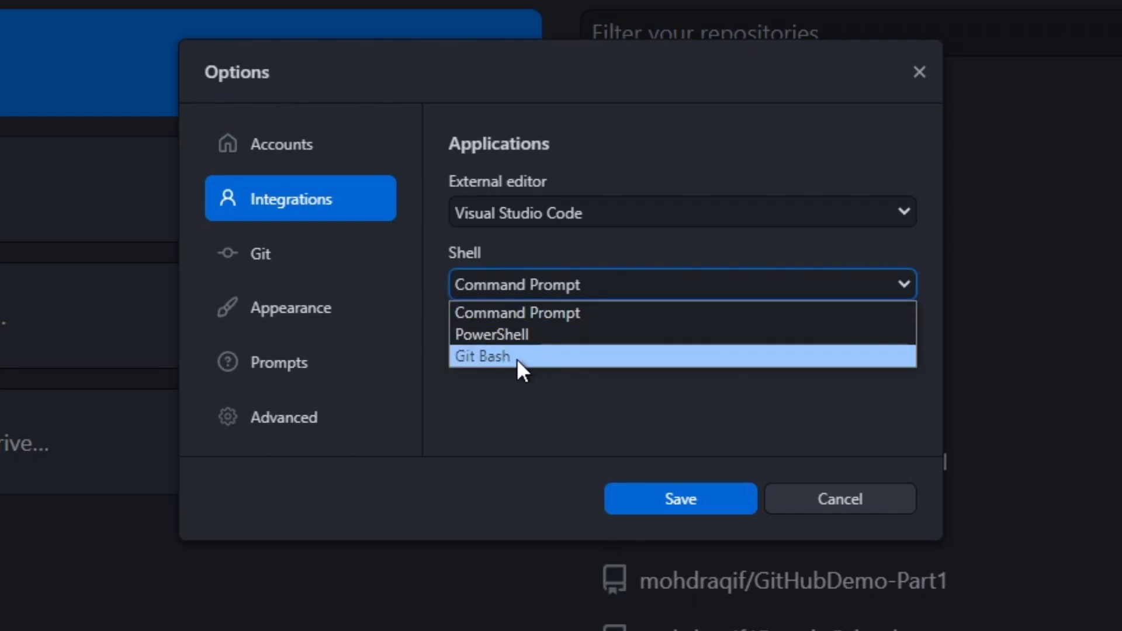
left_click(513, 355)
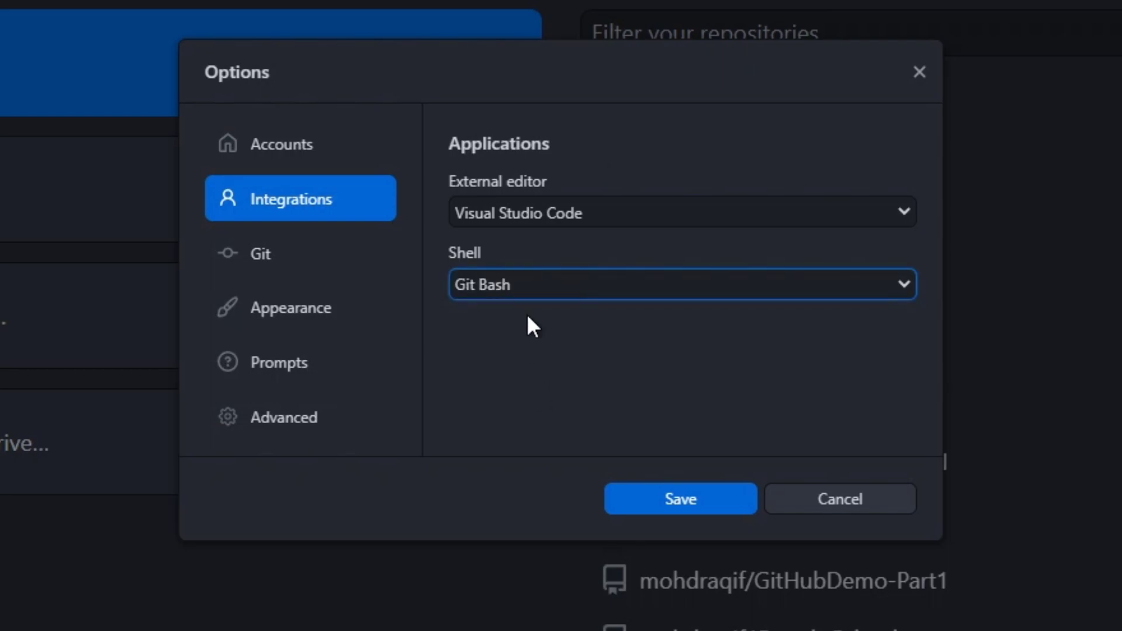
left_click(681, 502)
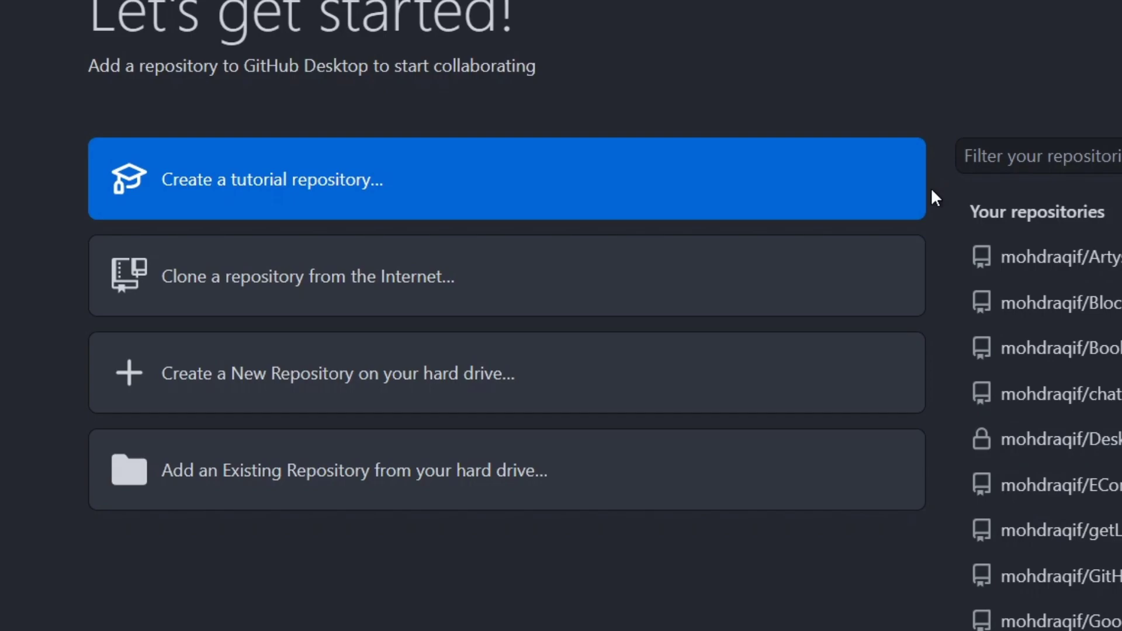
Create a local repository named DemoPart1 with the description "Upload the local repo", initialized with a README, without Git ignore or license
left_click(212, 386)
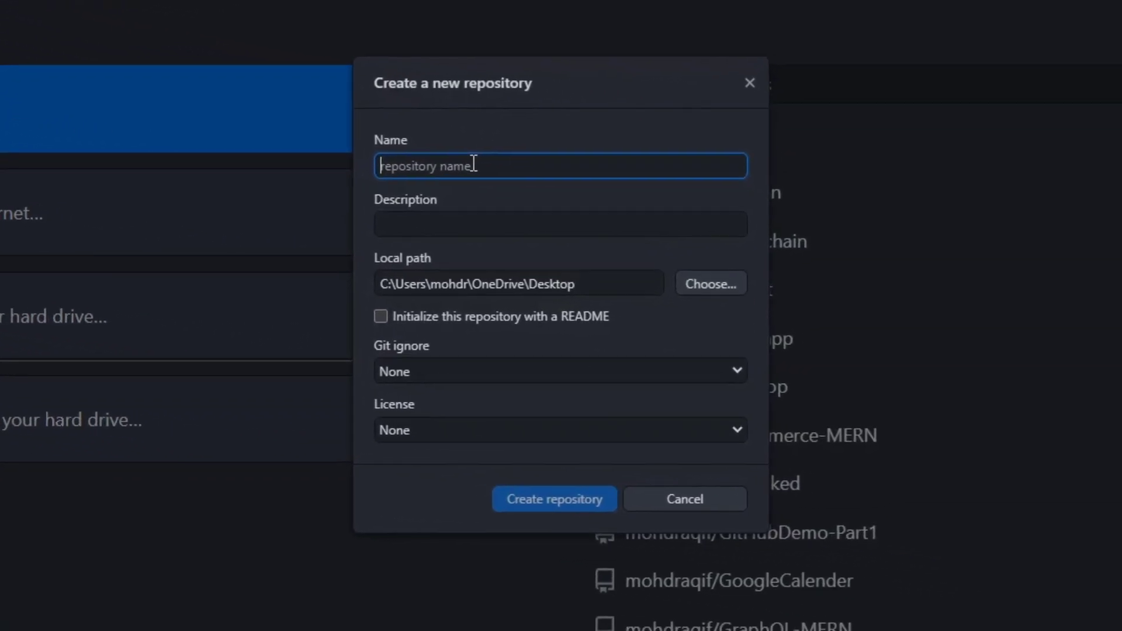
type("DemoPart1")
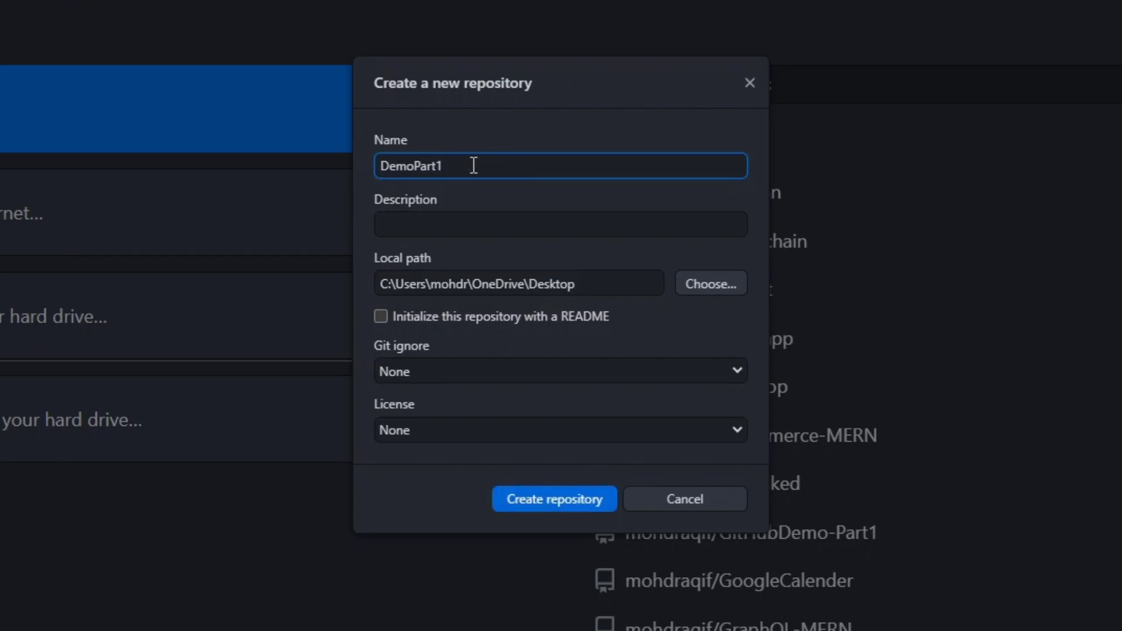
left_click(411, 225)
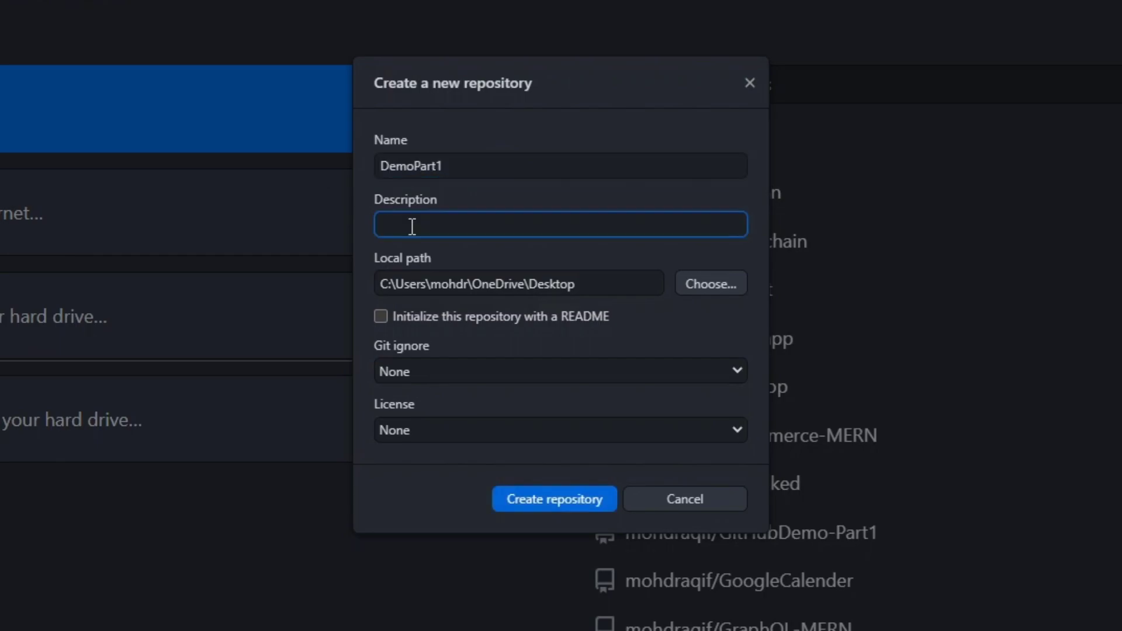
type("Upload the local repo")
left_click(518, 318)
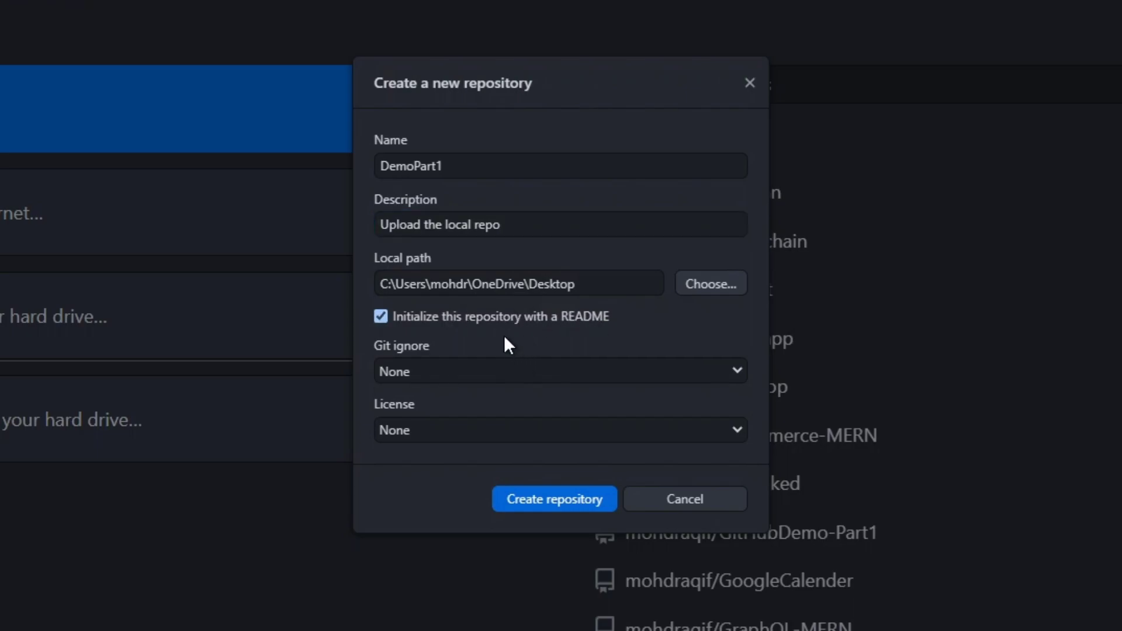
left_click(456, 370)
left_click(456, 369)
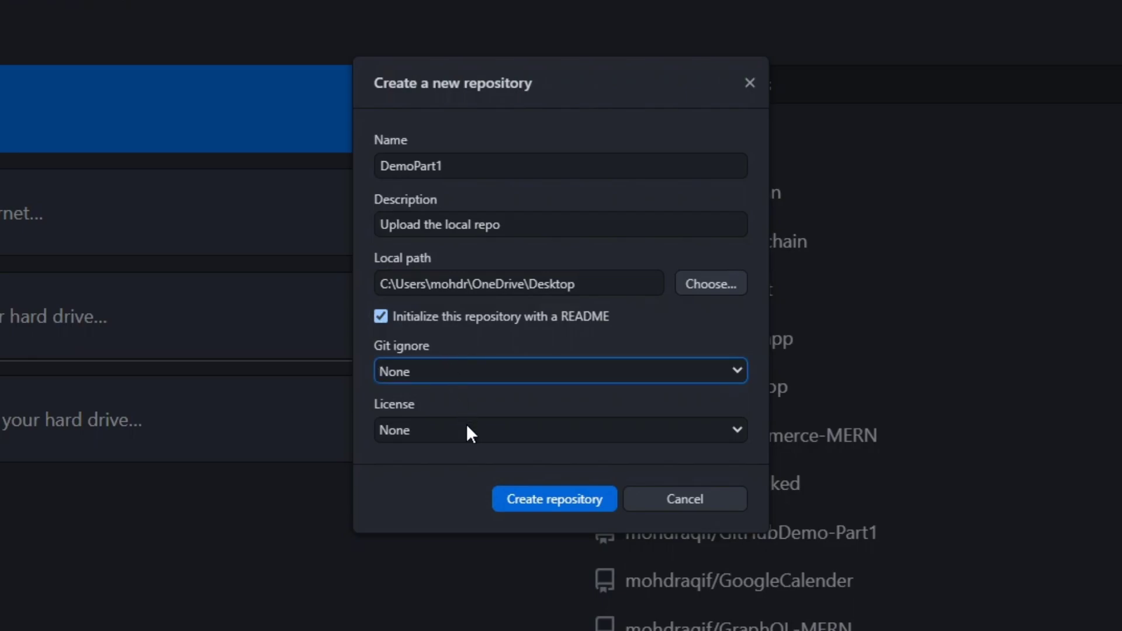
key("Tab")
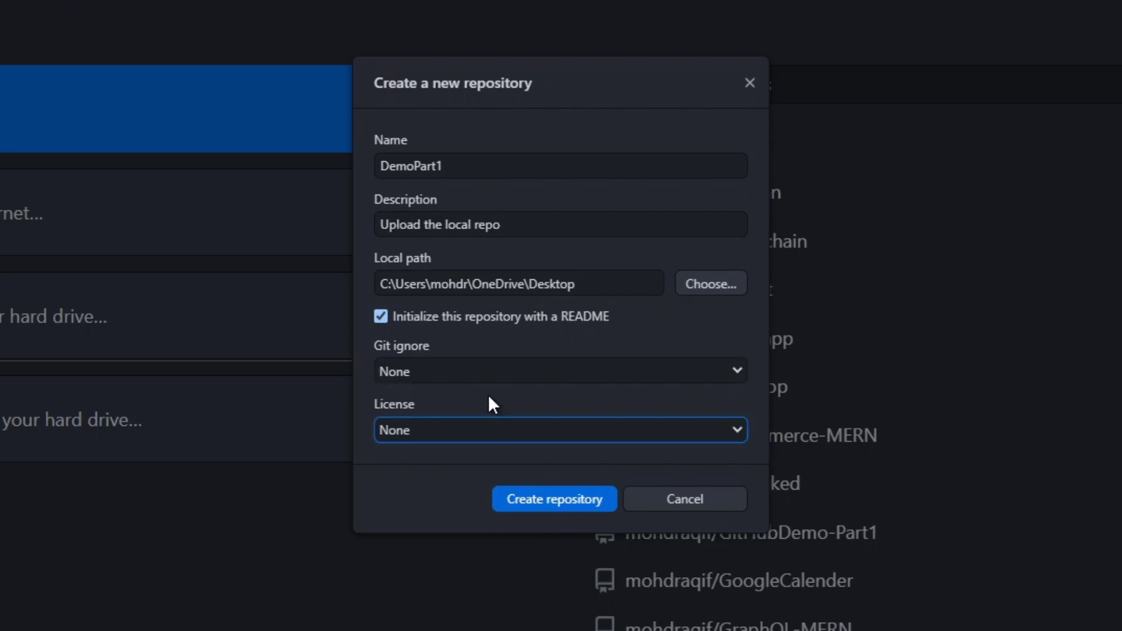
left_click(553, 499)
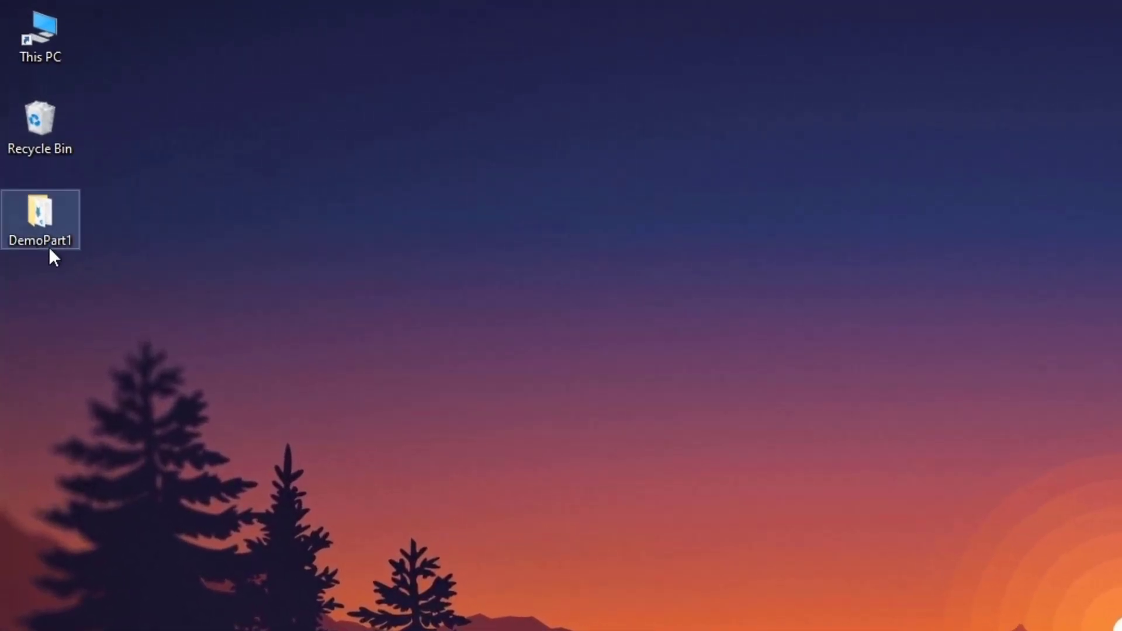
Open the DemoPart1 folder from the desktop in Visual Studio Code
left_click(41, 225)
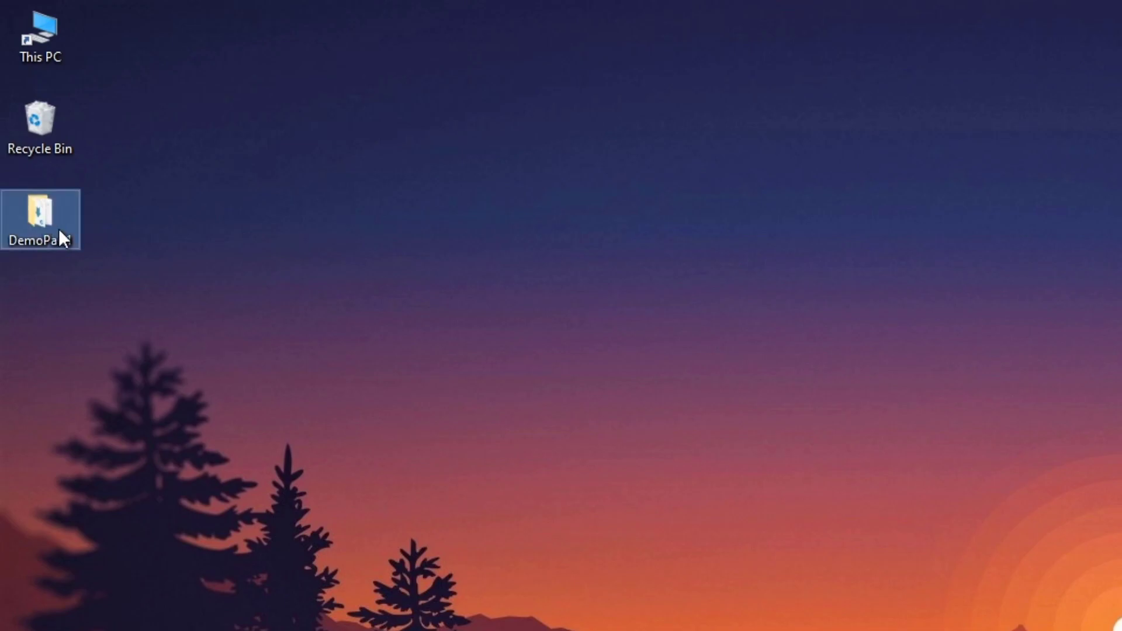
right_click(42, 221)
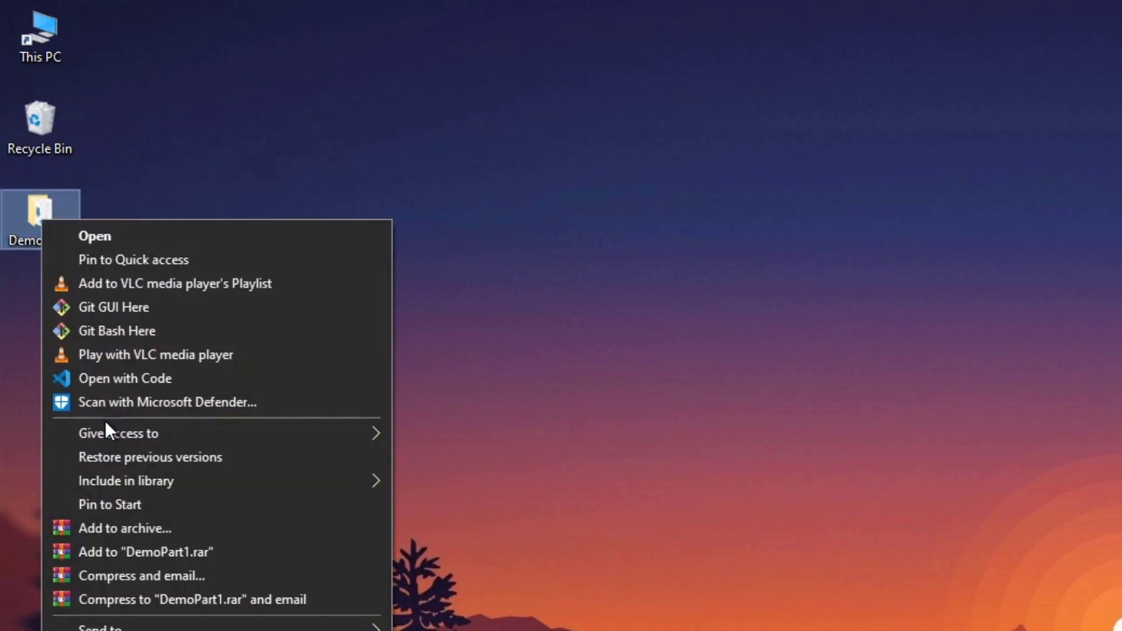
left_click(107, 381)
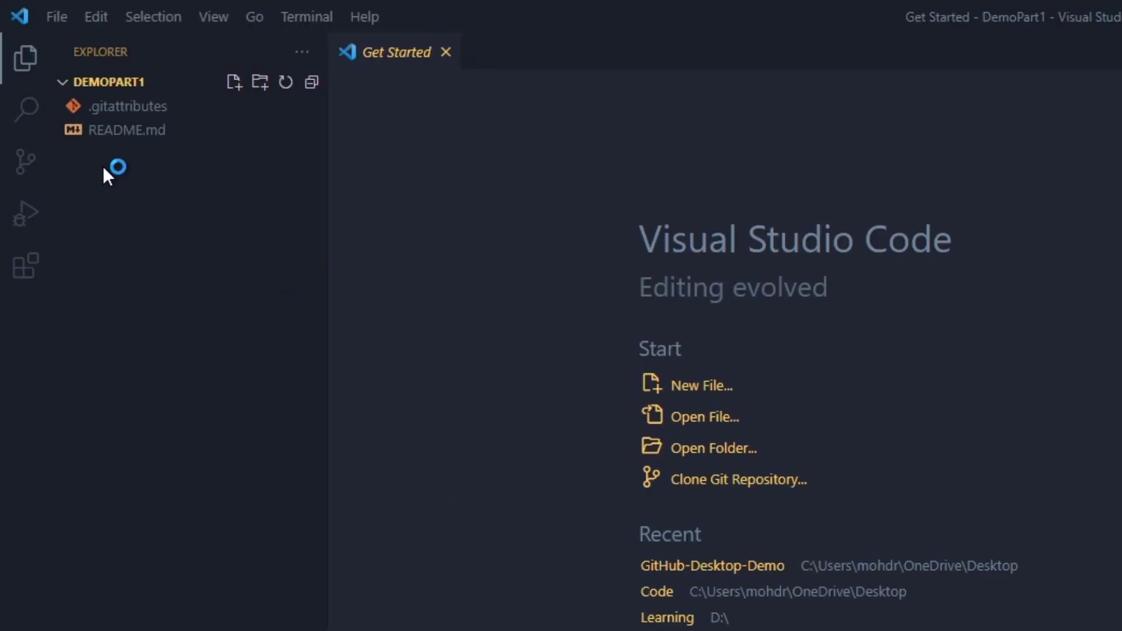
Examine the contents of the .gitattributes and README.md files in the DemoPart1 project
left_click(121, 114)
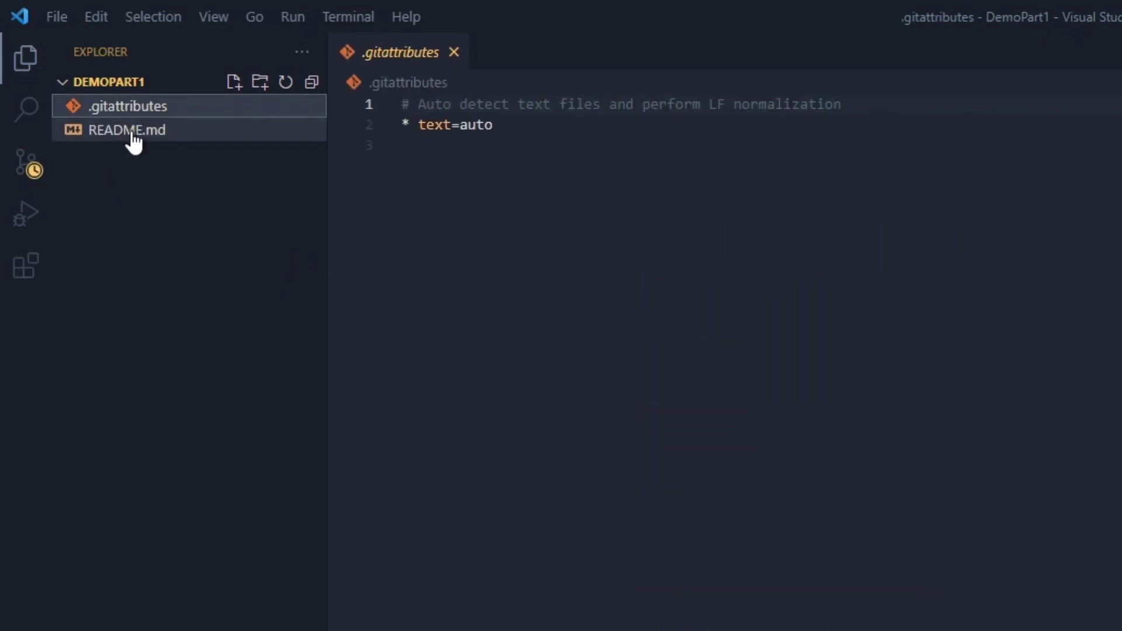
left_click(132, 133)
left_click(618, 120)
key("ctrl+a")
left_click(617, 126)
Switch back to GitHub Desktop and examine the initial commit's changes to README.md and .gitattributes
key("alt+Tab")
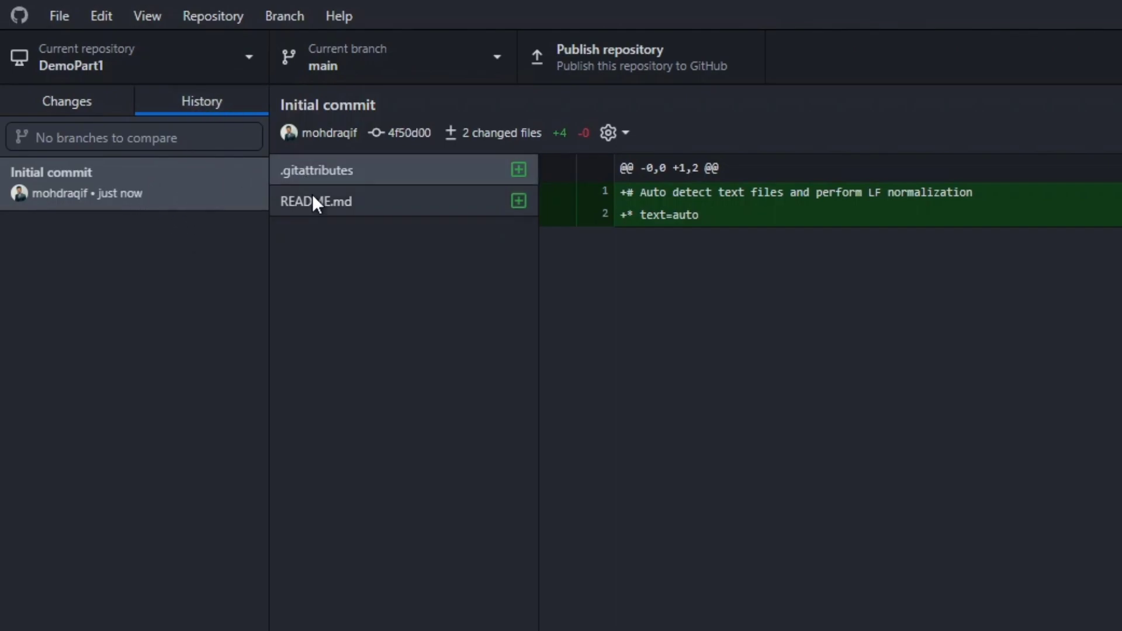
left_click(327, 202)
left_click(329, 172)
left_click(346, 193)
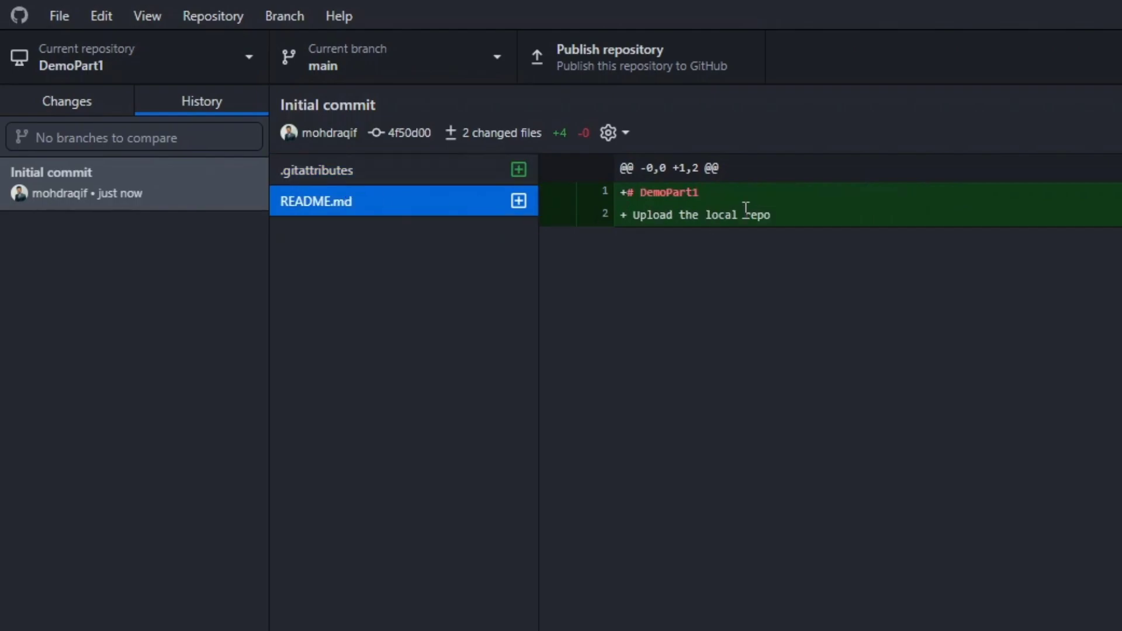
left_click_drag(799, 214, 631, 208)
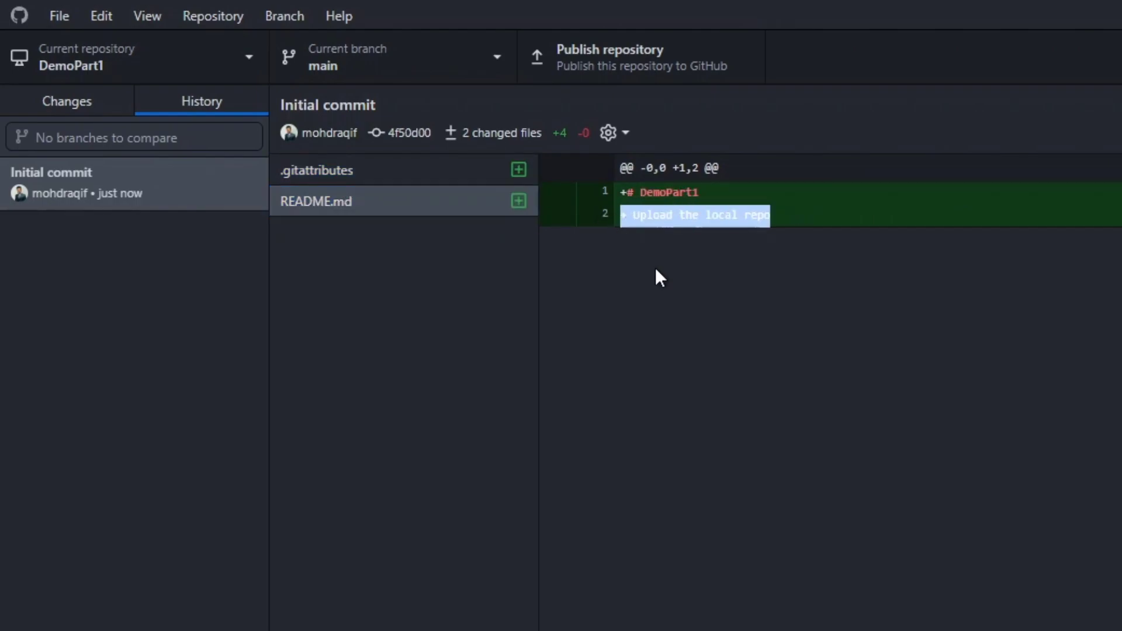
left_click(714, 269)
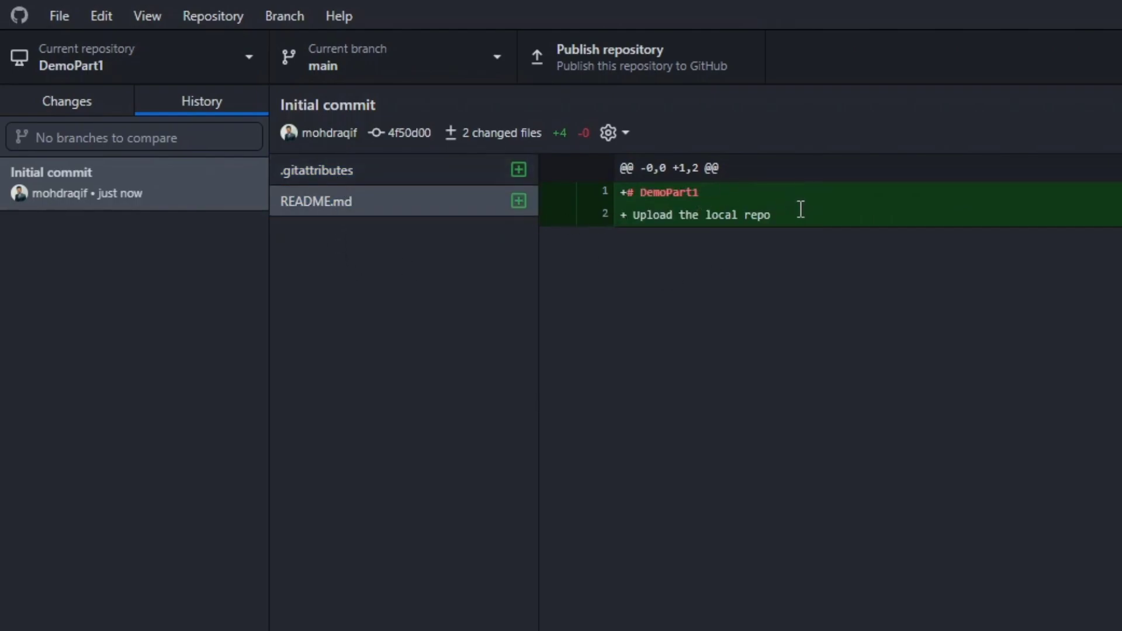
left_click(388, 173)
left_click_drag(775, 202, 638, 204)
left_click(753, 291)
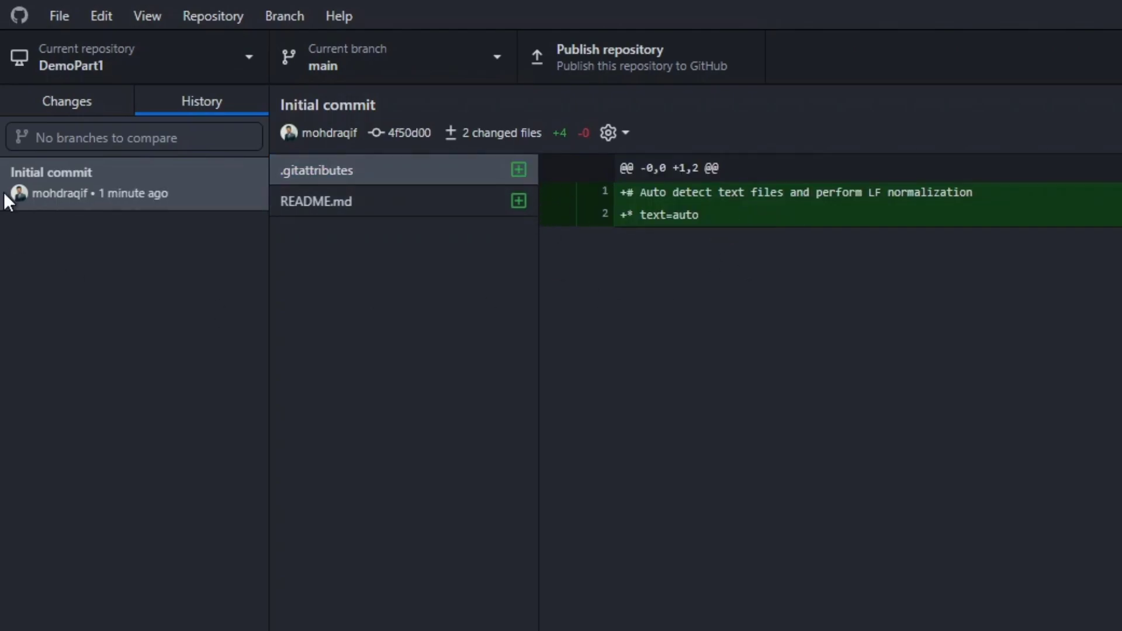
Switch to README.md in Visual Studio Code and append "on GitHub Account" to the description line
left_click(65, 103)
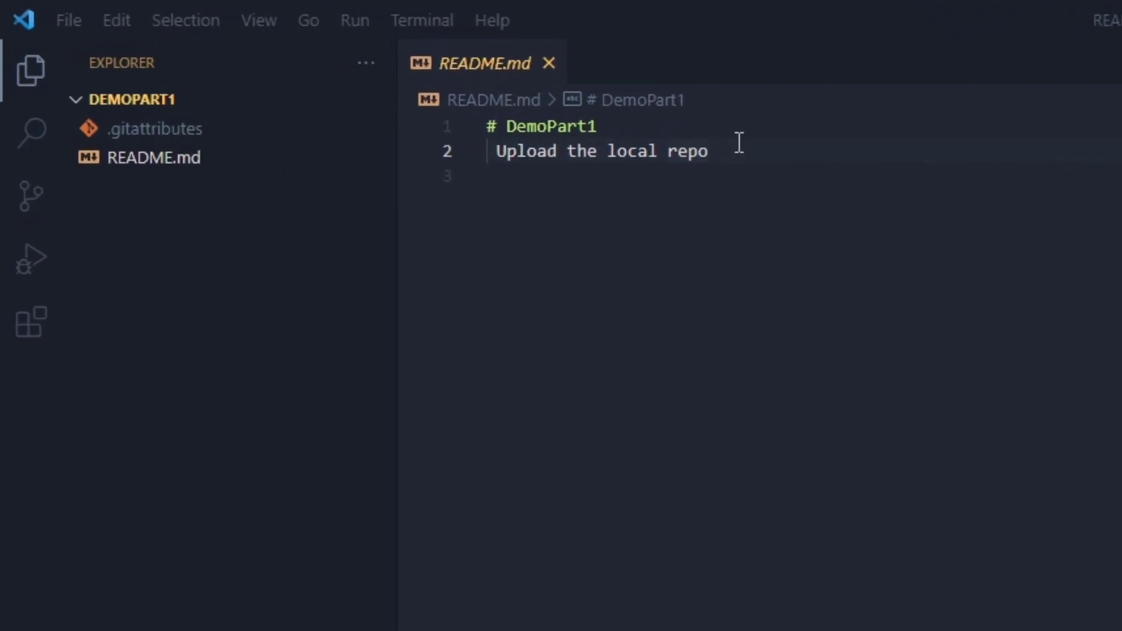
type("on G")
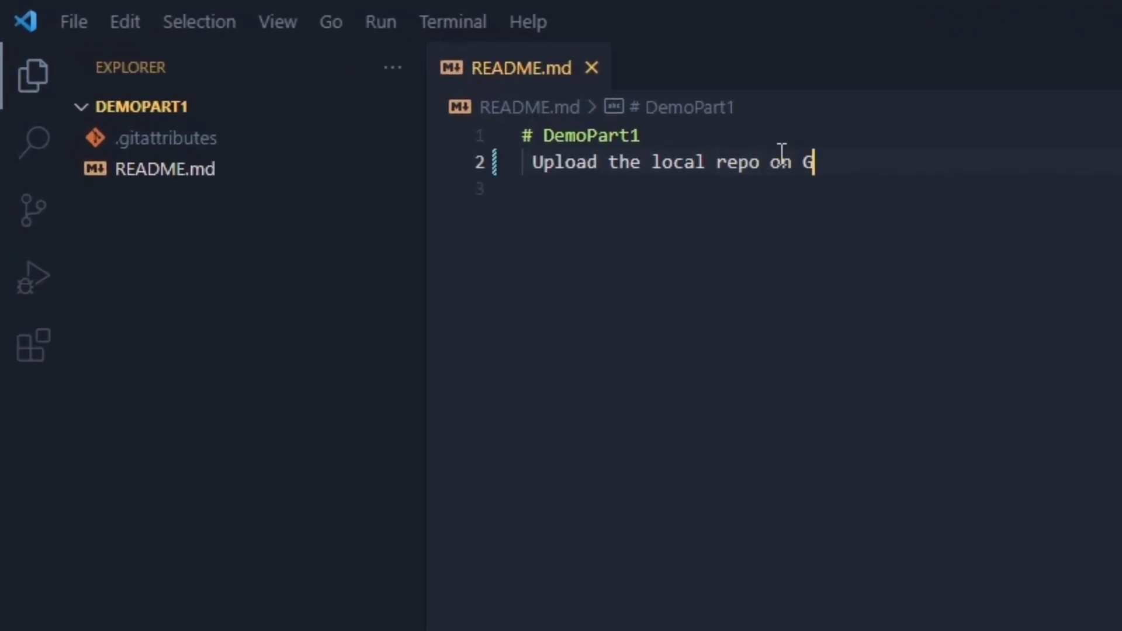
type("itHub Account")
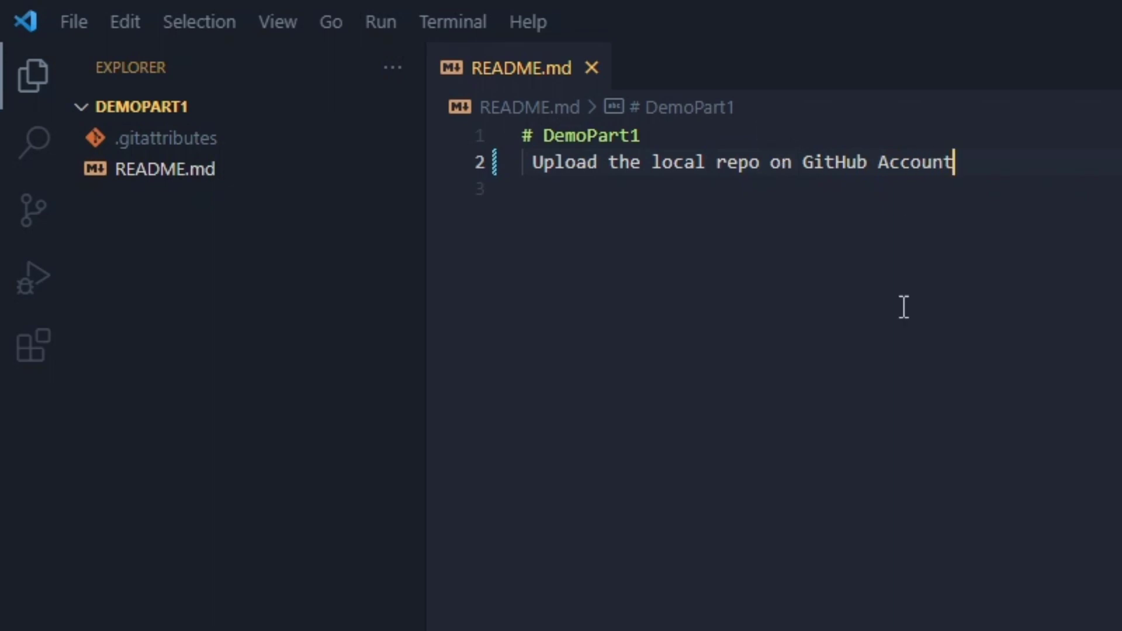
Switch to GitHub Desktop and review the uncommitted README.md change against the commit history
key("alt+Tab")
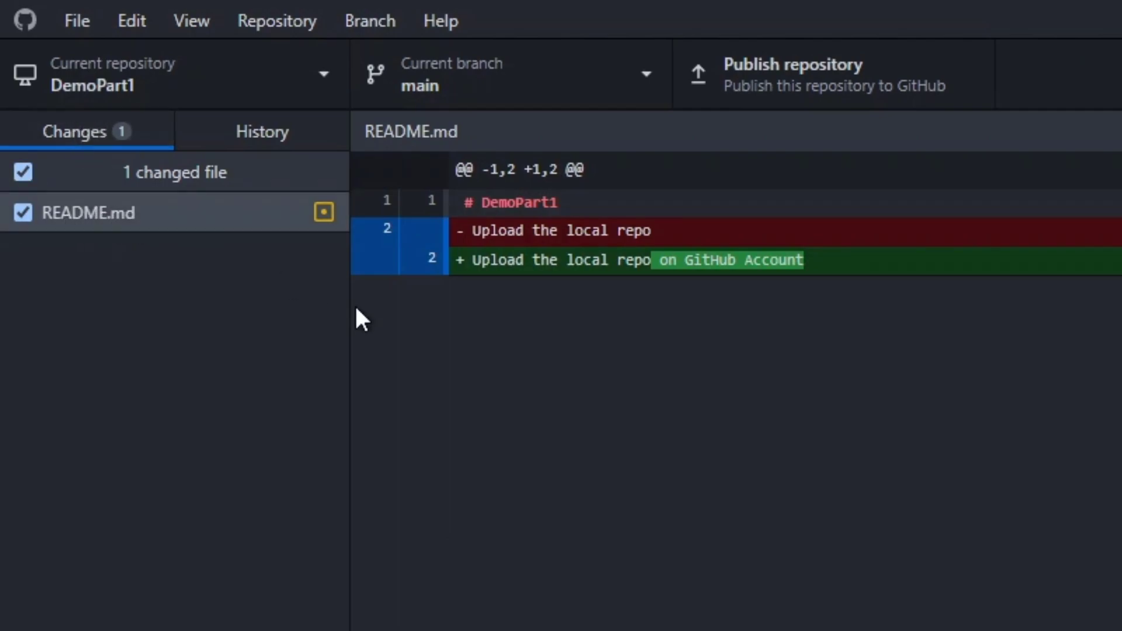
left_click_drag(667, 228, 475, 230)
left_click(664, 232)
left_click_drag(645, 260, 824, 268)
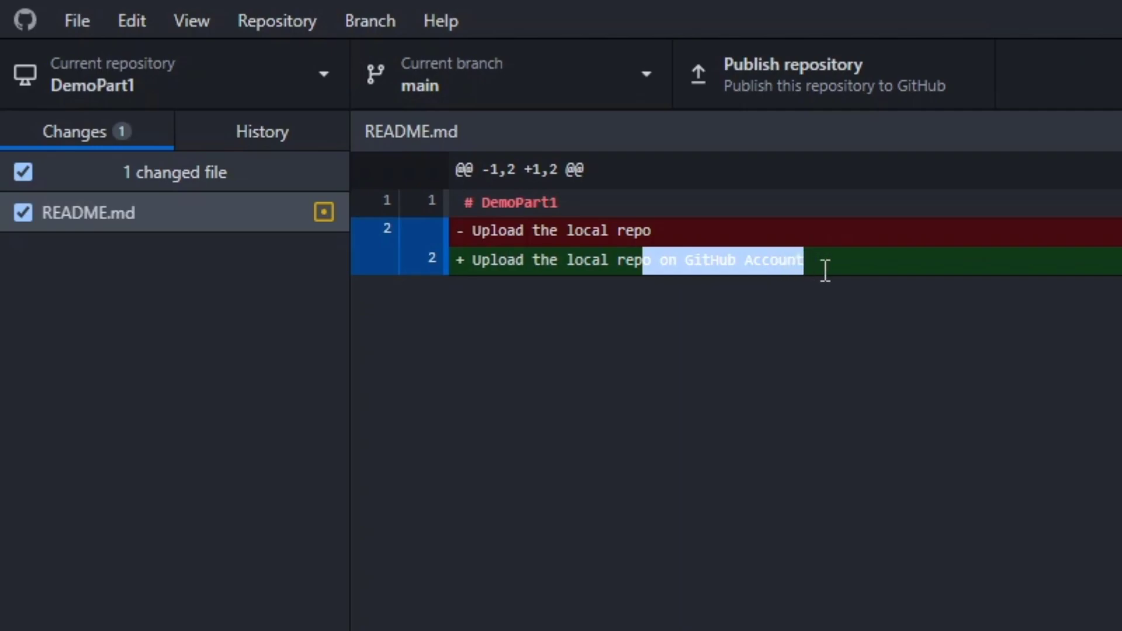
left_click(832, 269)
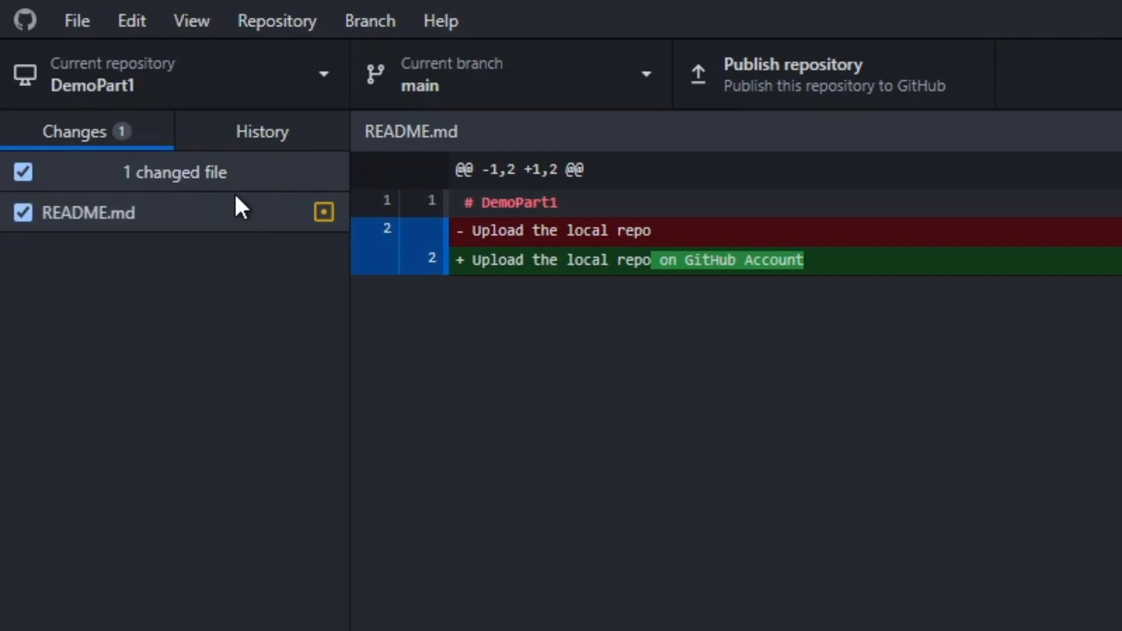
left_click(236, 127)
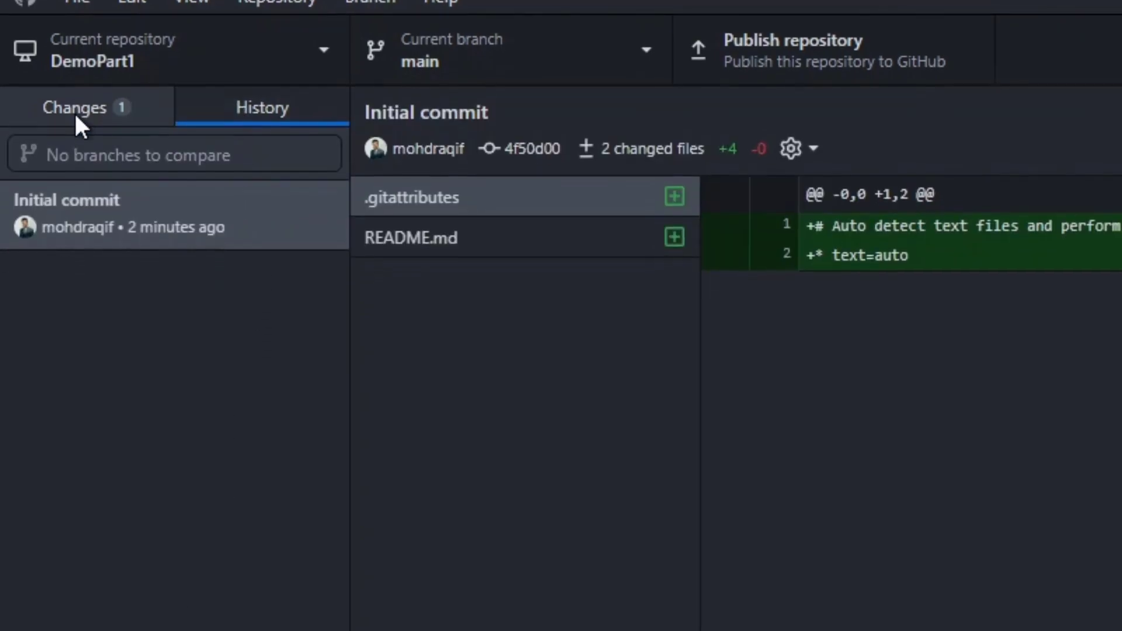
left_click(76, 132)
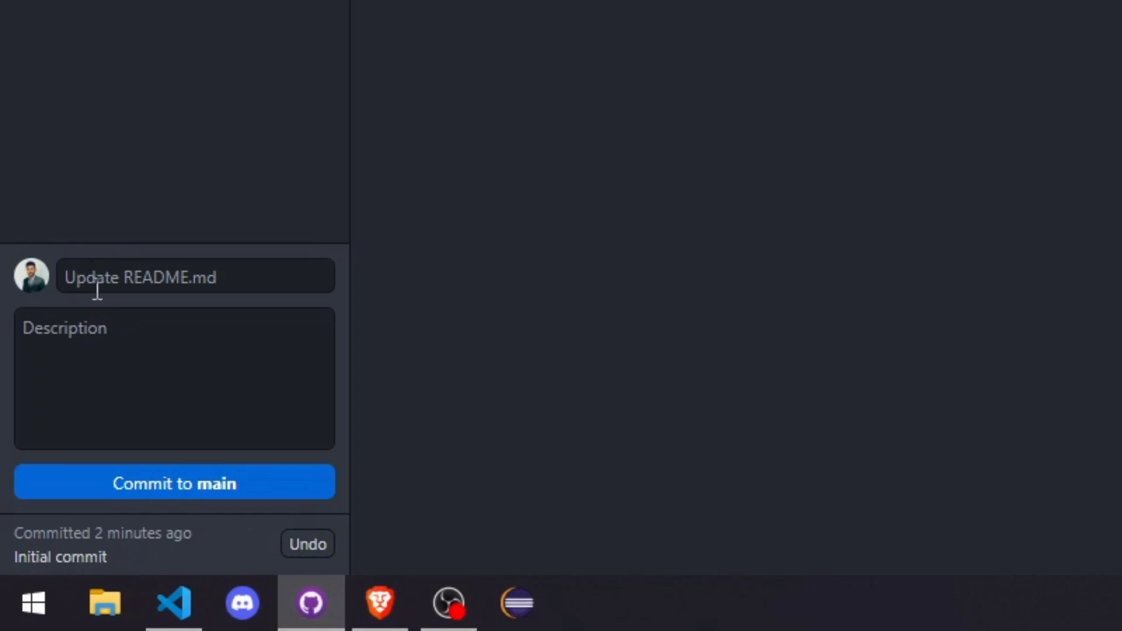
Commit the README.md change to main with the summary "add a new file from local repo" and no description
left_click(119, 284)
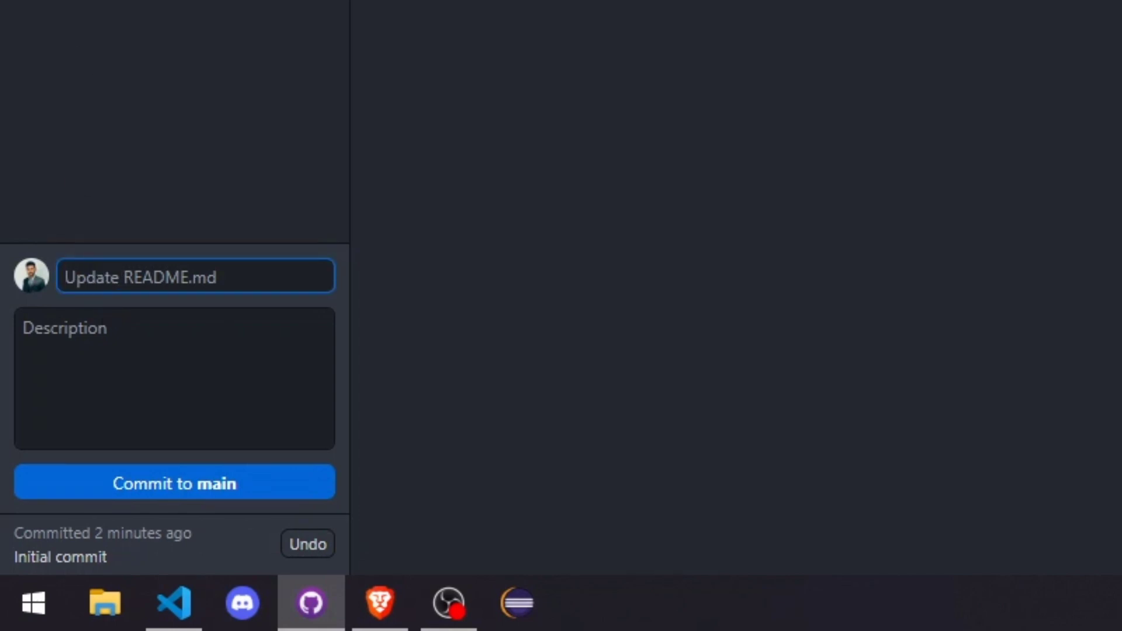
type("add a new file from local repo")
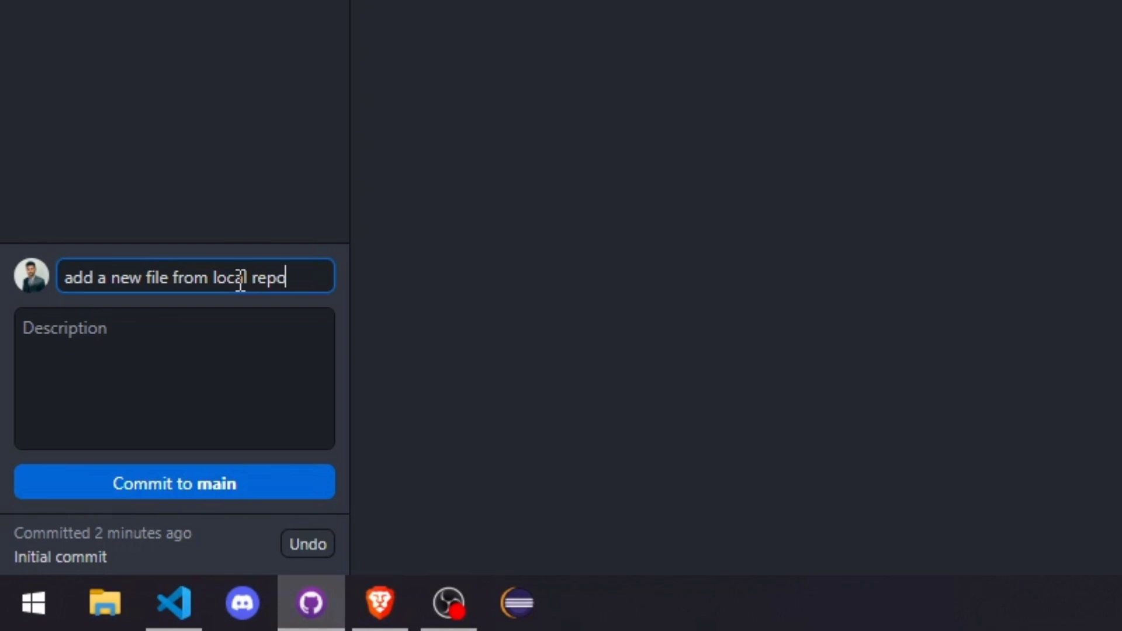
left_click(213, 372)
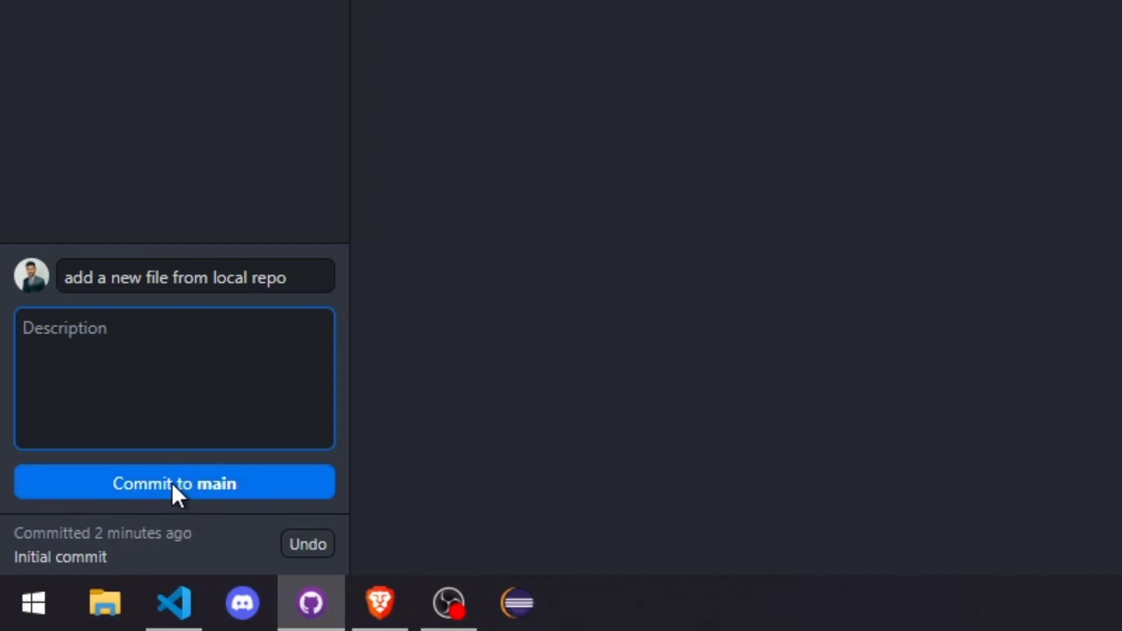
left_click(216, 486)
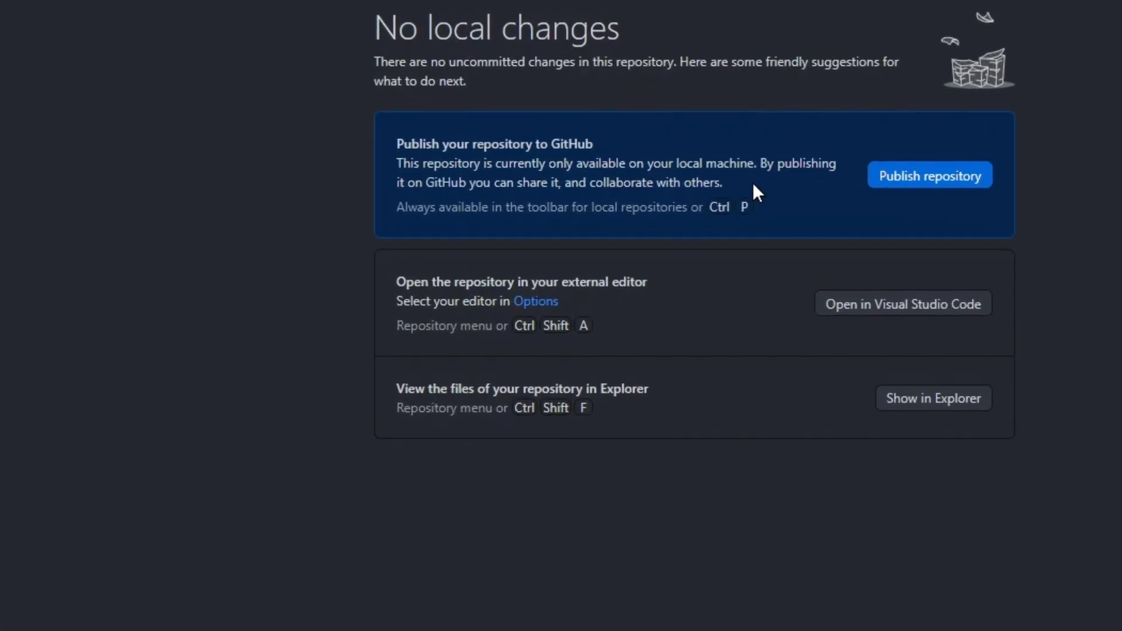
Publish the repository to GitHub.com as LocalRepoPart1, keeping its description and making the code public
left_click(936, 177)
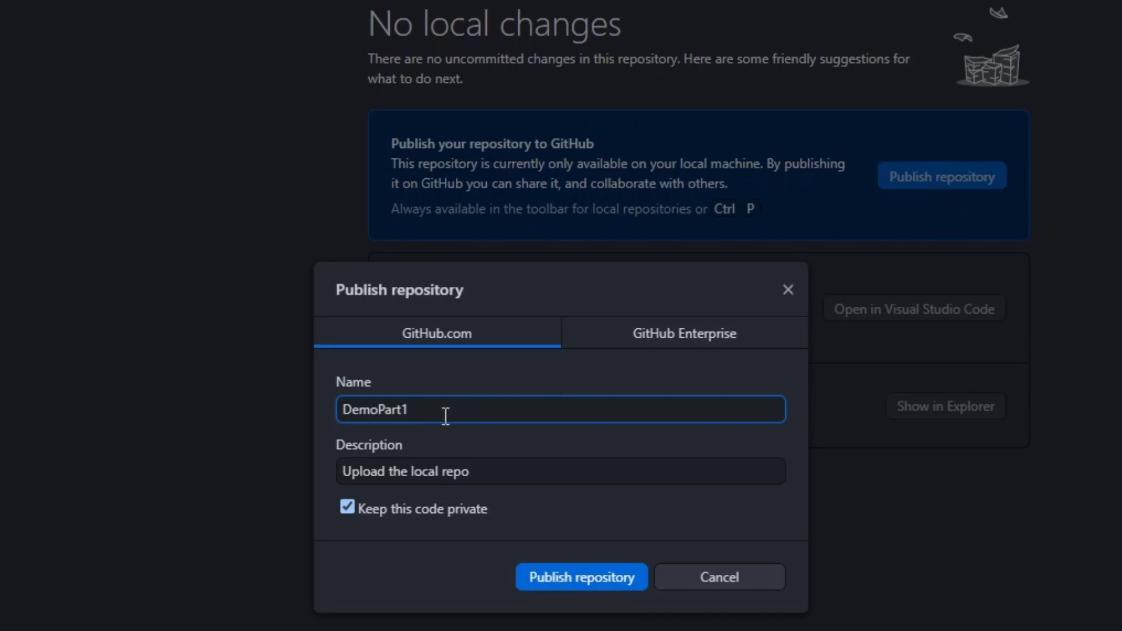
left_click_drag(432, 411, 343, 421)
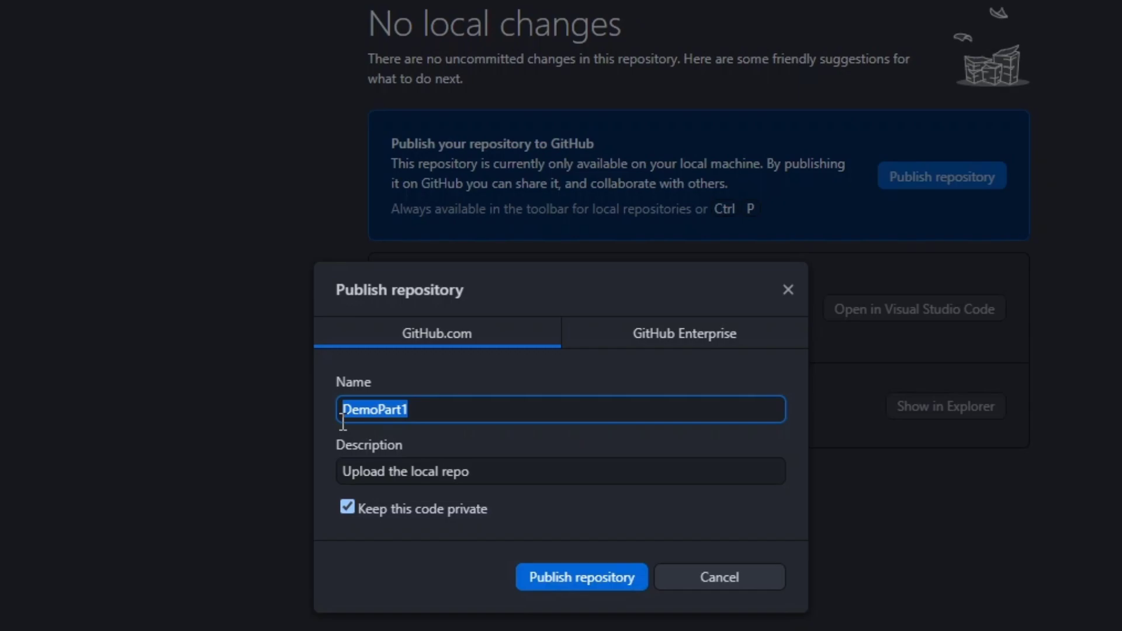
key("BackSpace")
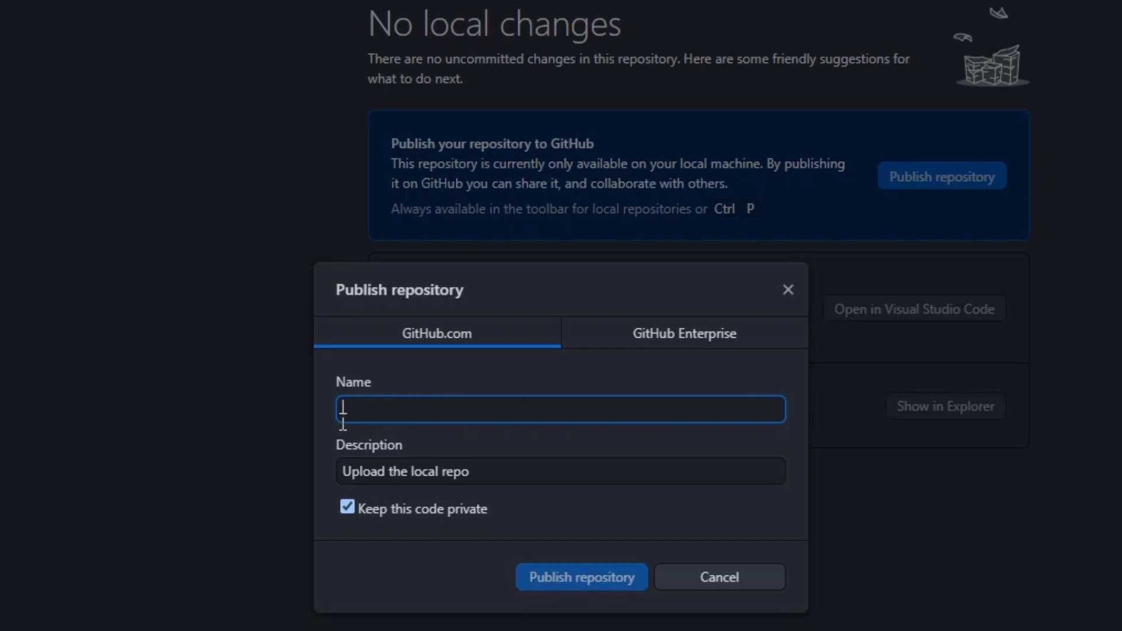
type("LocalR")
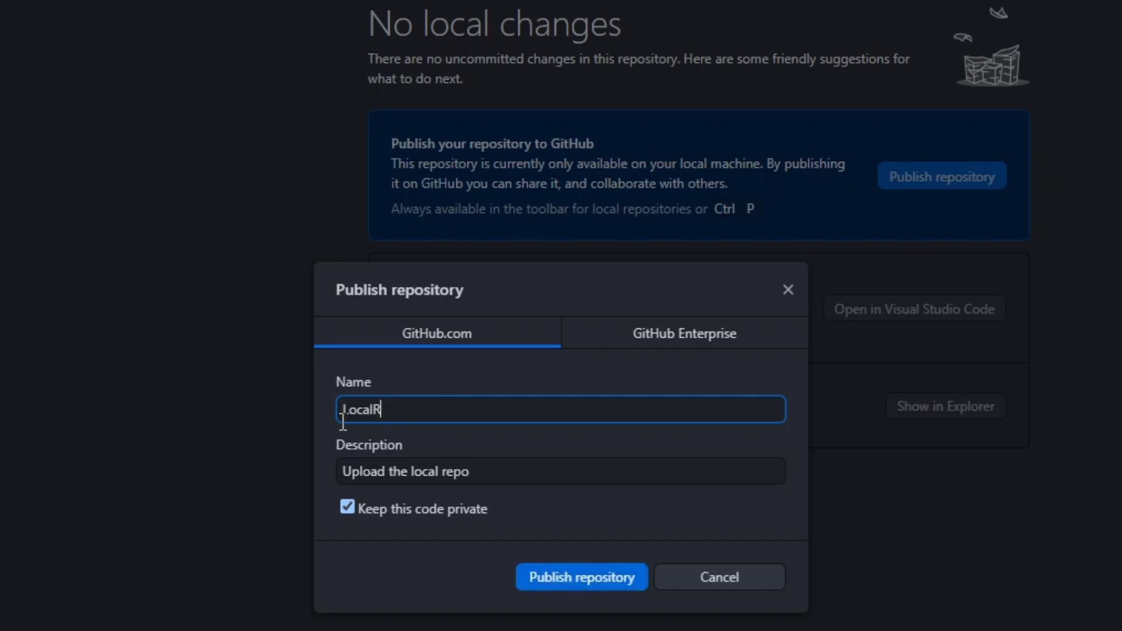
type("epoPart1")
left_click(492, 472)
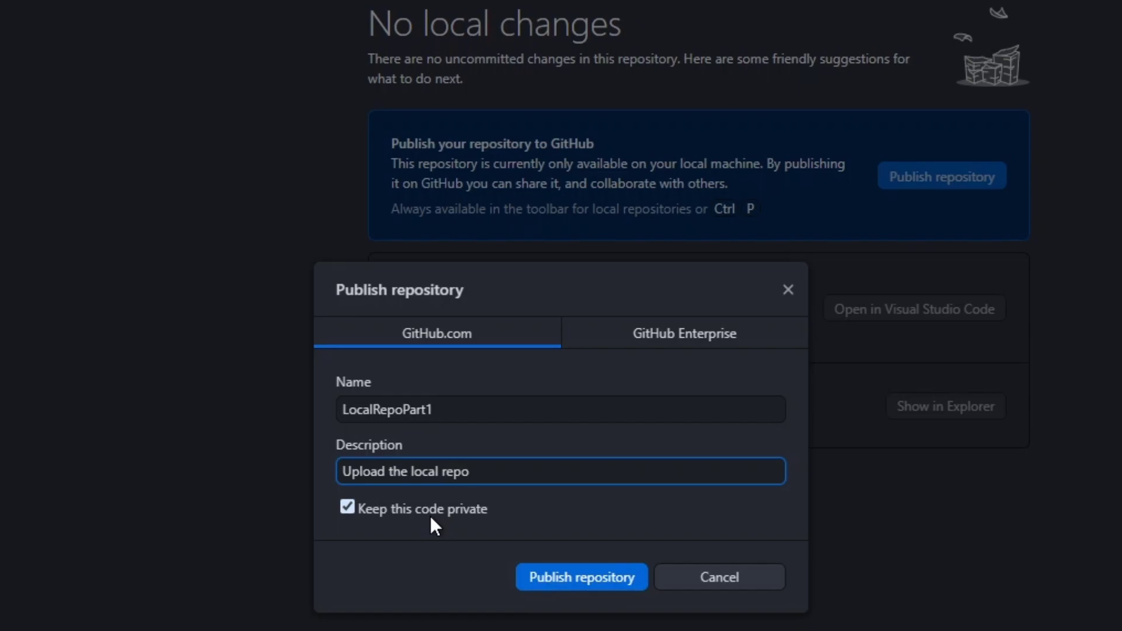
left_click(412, 503)
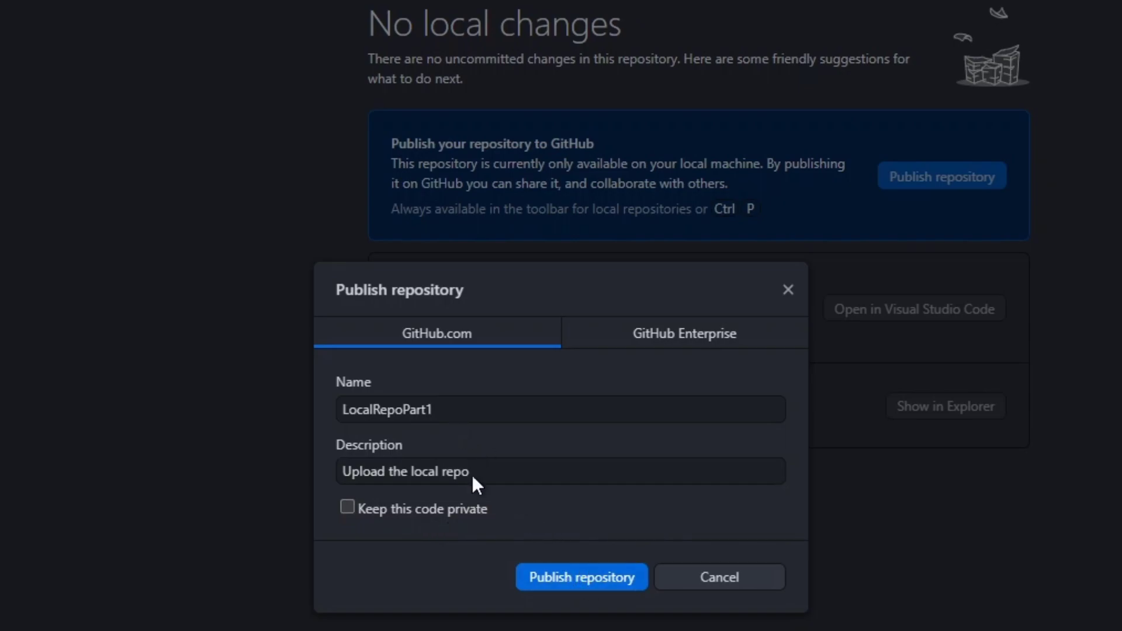
left_click(577, 580)
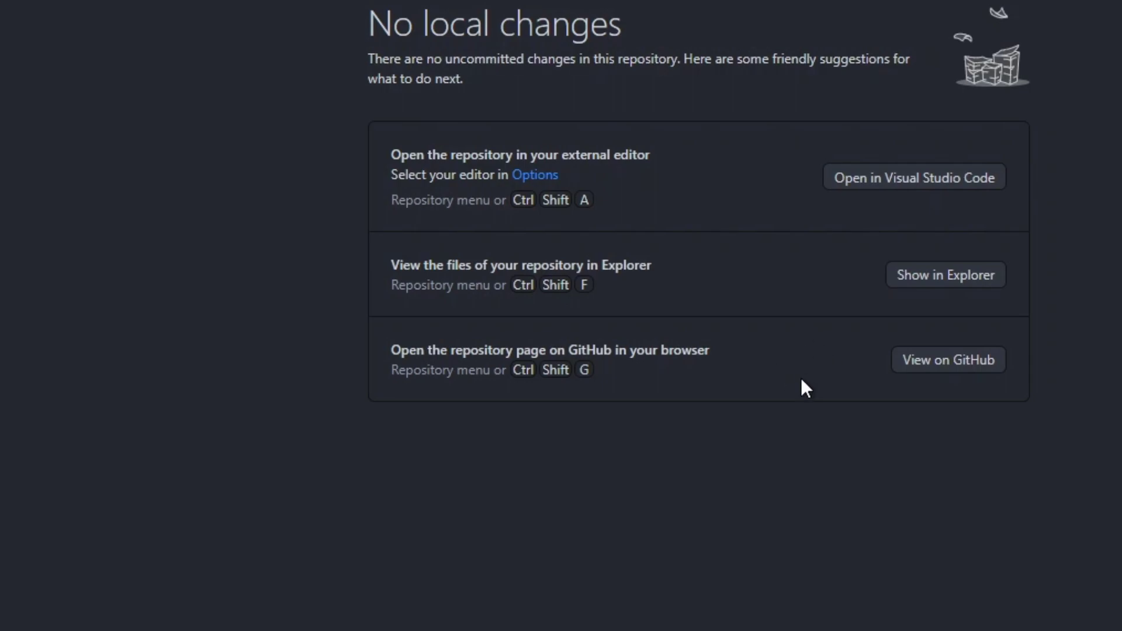
Open the published repository's GitHub page in the browser and compare its README text with README.md in Visual Studio Code
left_click(957, 360)
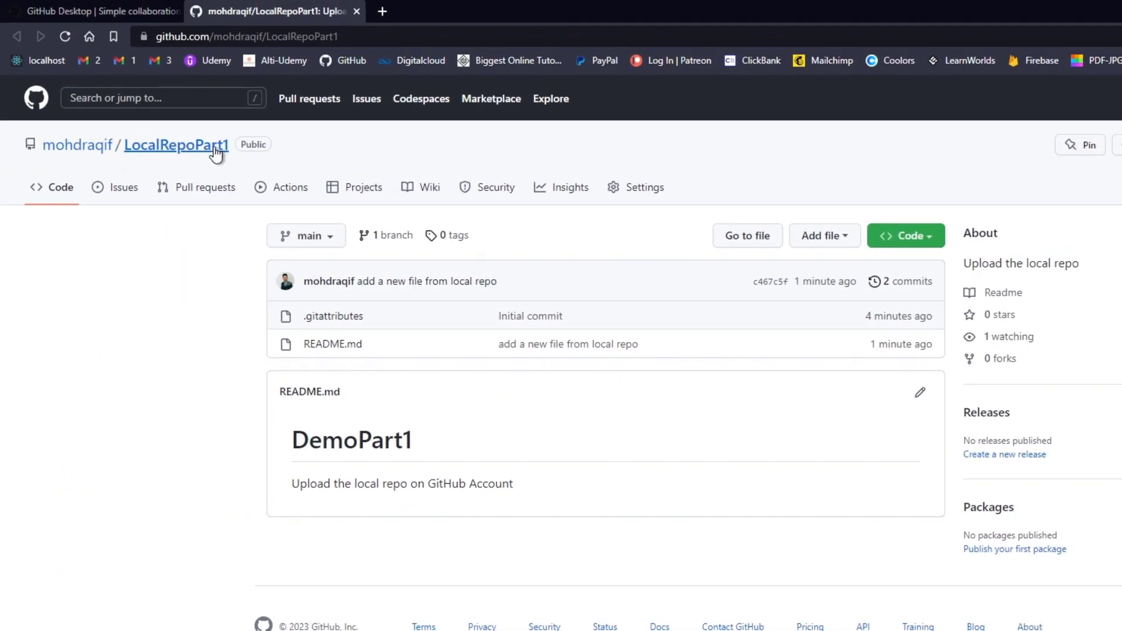
left_click_drag(532, 485, 290, 484)
key("alt+Tab")
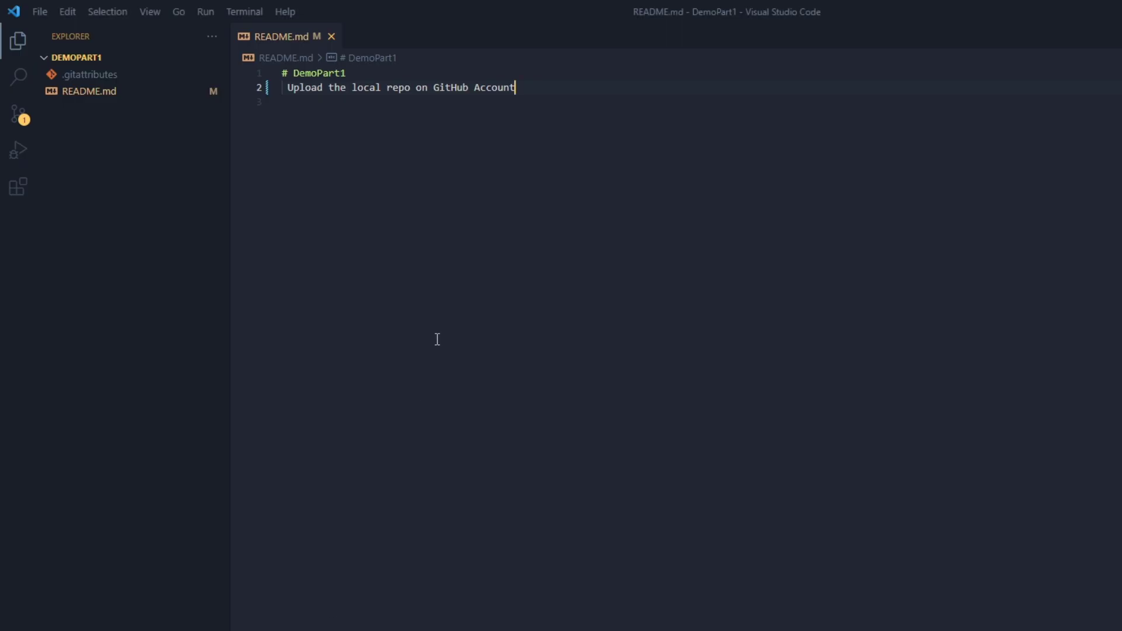
left_click(371, 101)
Switch back to GitHub Desktop, examine the latest commit's README.md changes in the history, and return to the uncommitted changes view
key("alt+Tab")
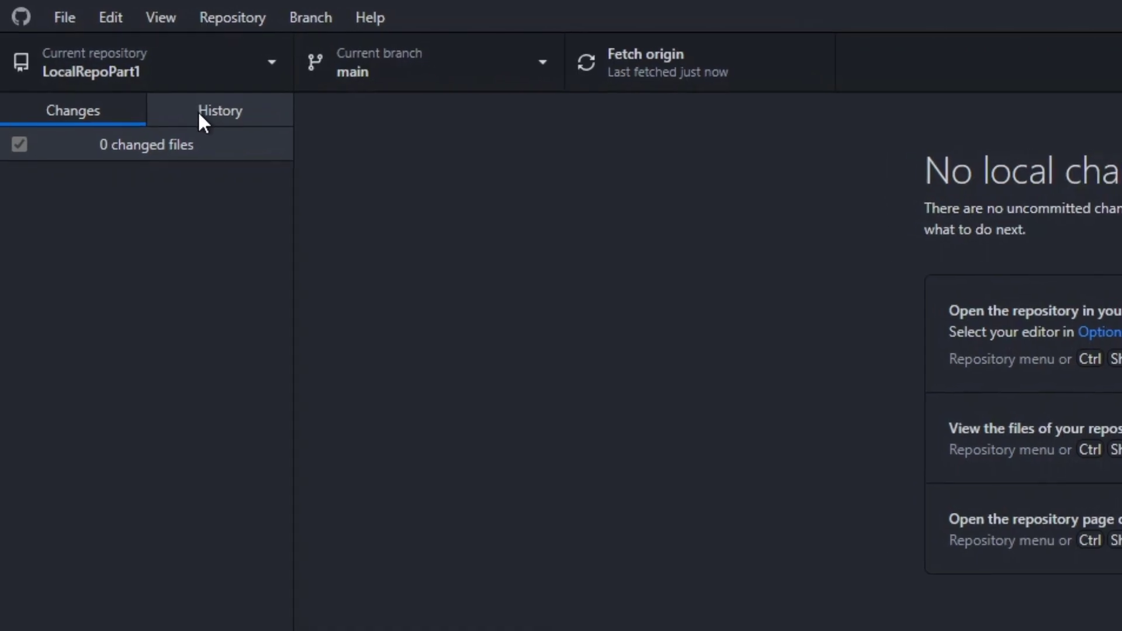
left_click(199, 114)
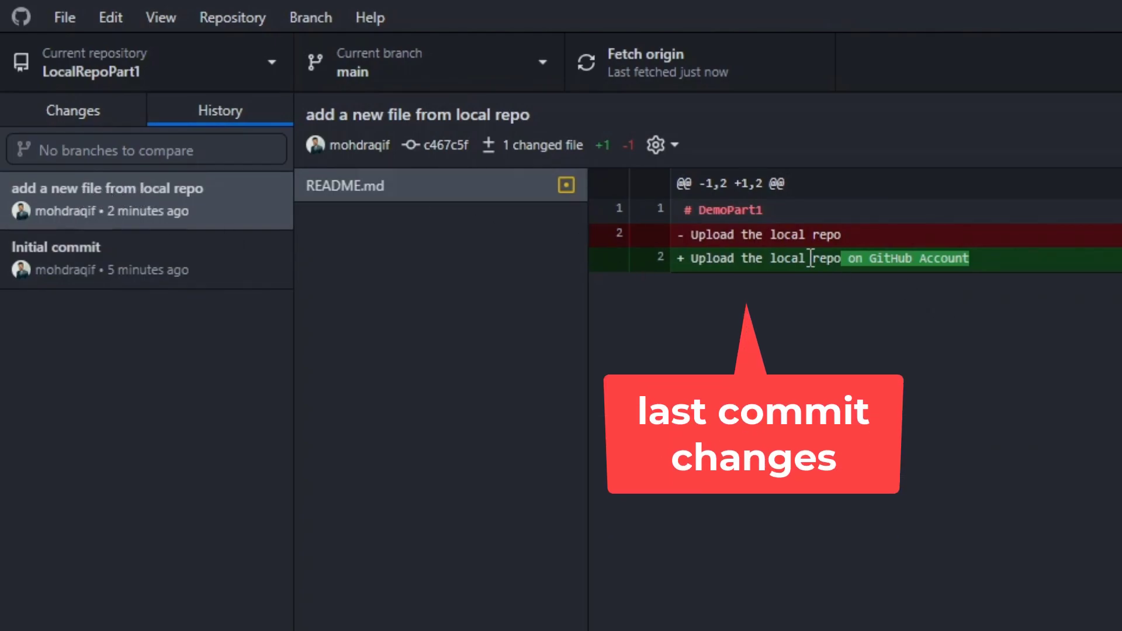
left_click_drag(1014, 263, 689, 234)
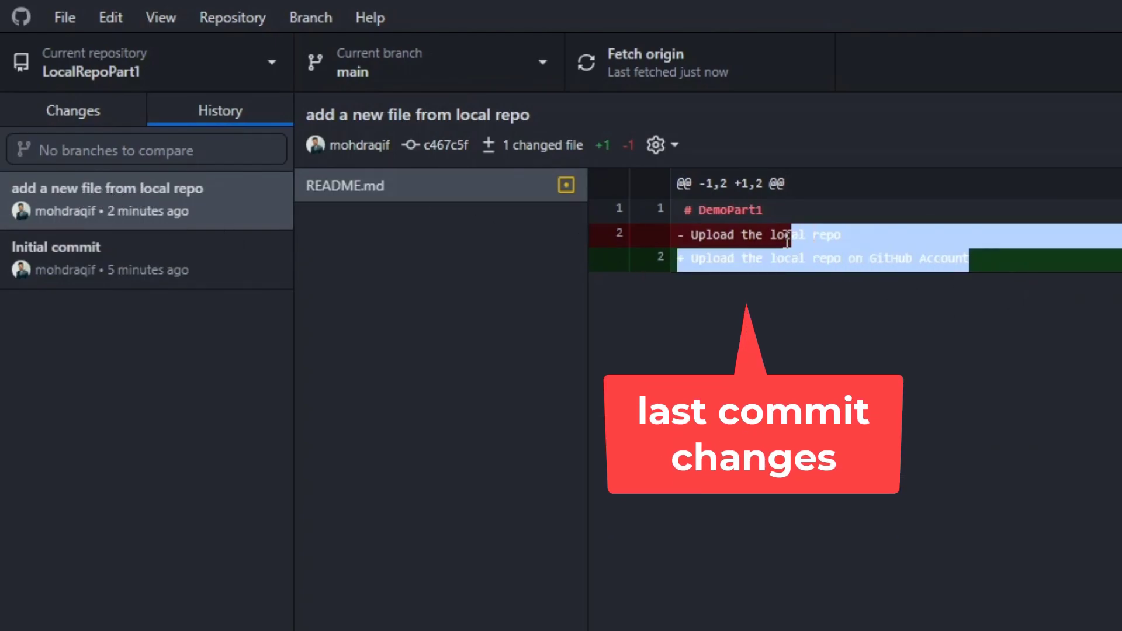
left_click(806, 345)
left_click_drag(970, 259, 842, 260)
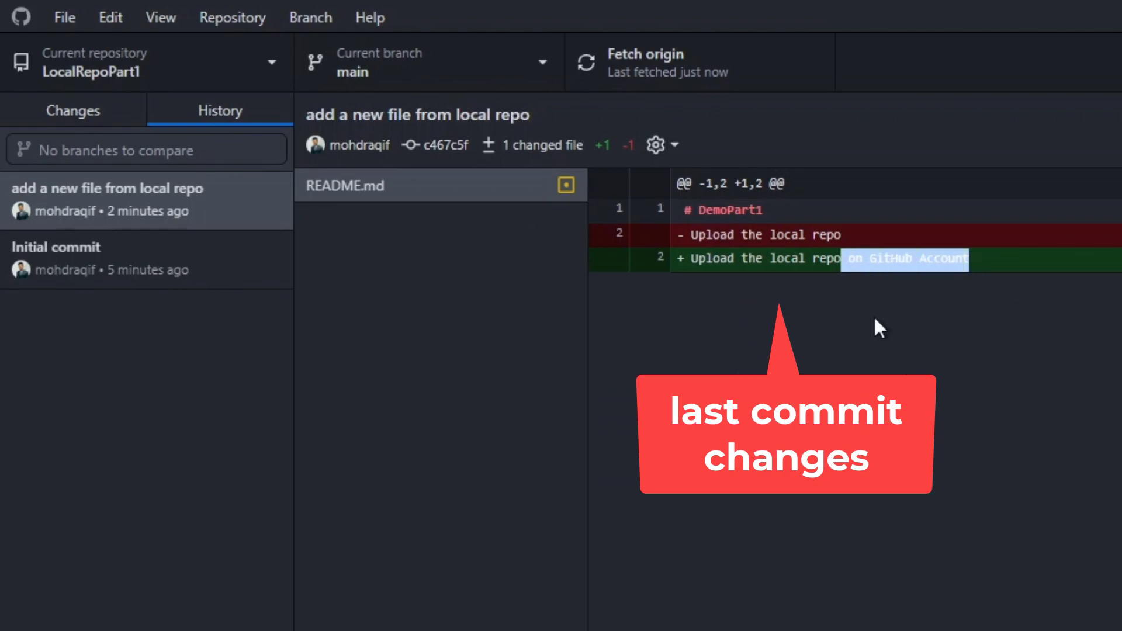
left_click(886, 349)
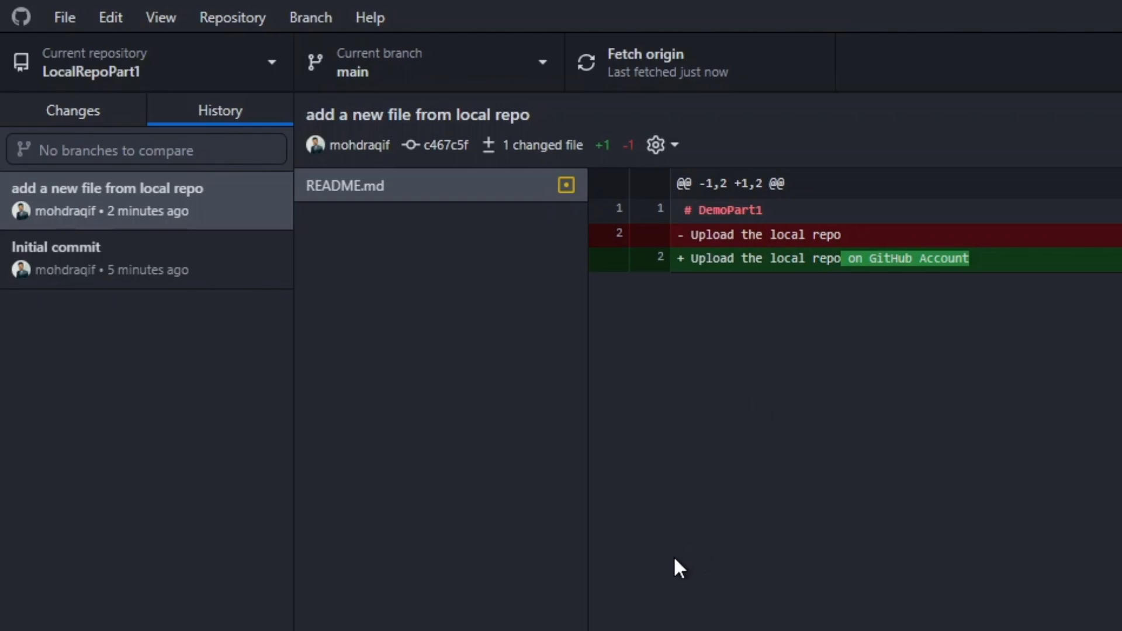
left_click(58, 110)
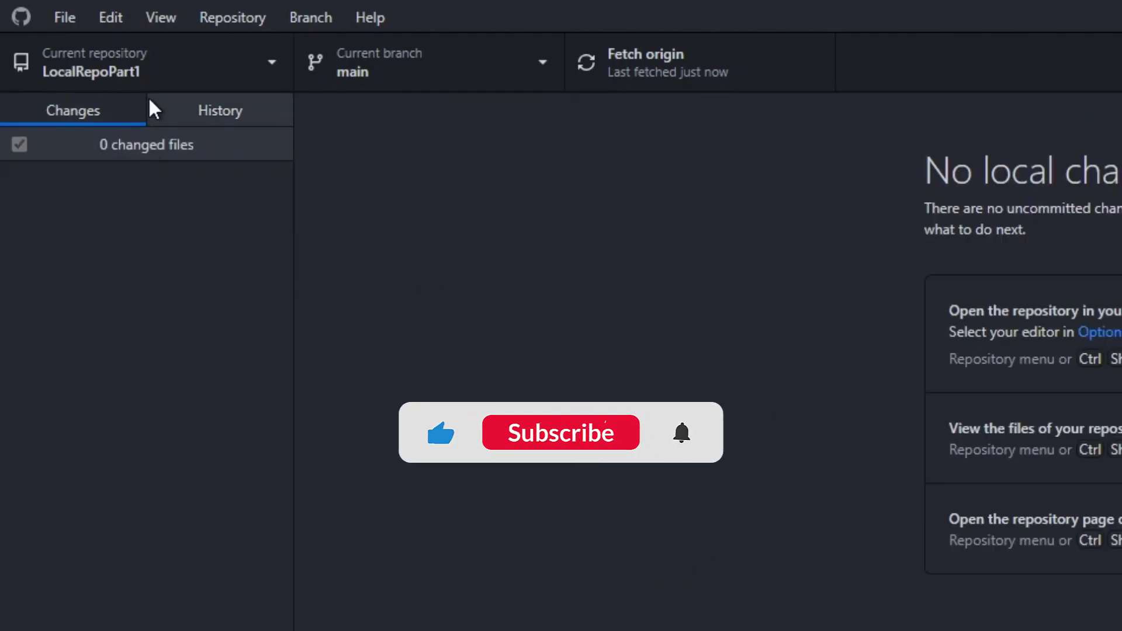